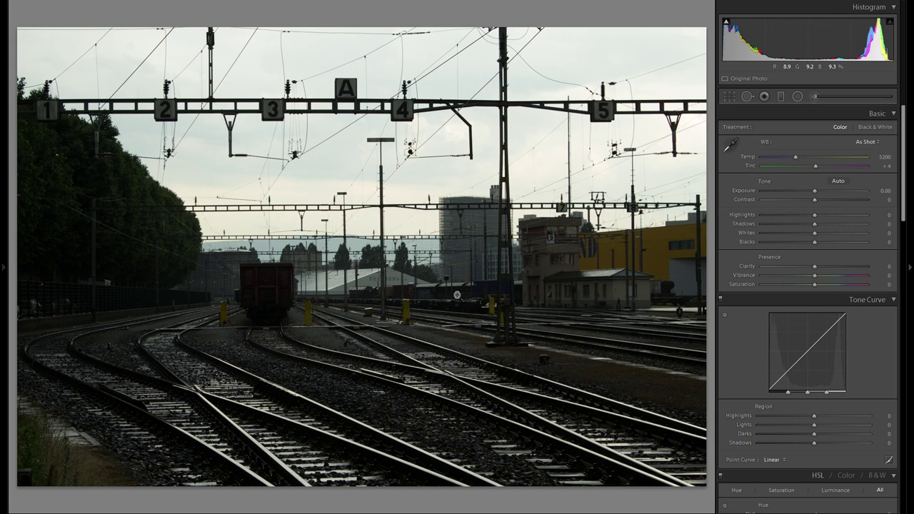
# Convert the railway photo to black and white, with Shadows at +100 and Highlights at -100.
pyautogui.click(870, 130)
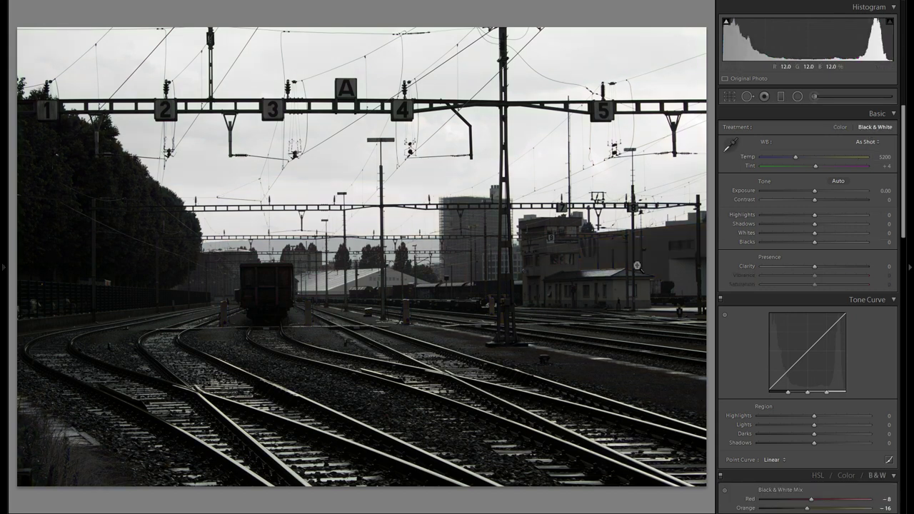
pyautogui.moveTo(816, 227); pyautogui.dragTo(868, 224)
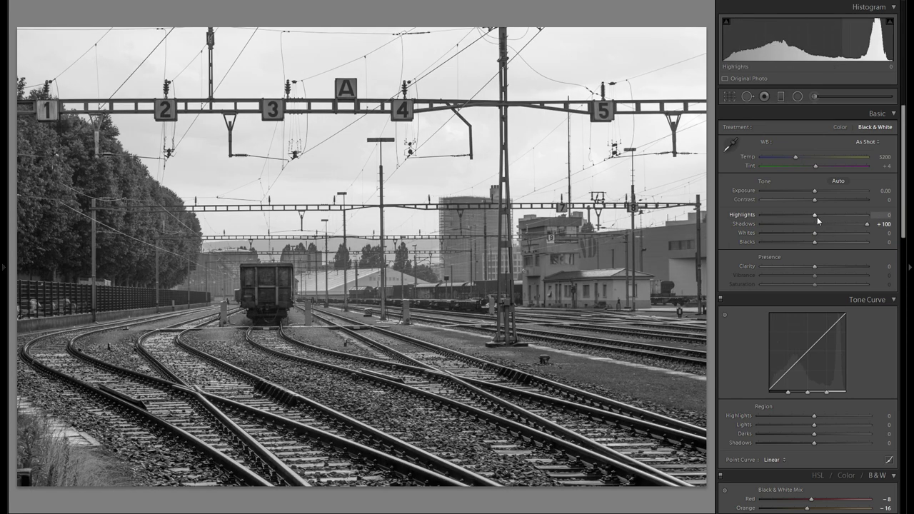
pyautogui.moveTo(815, 214); pyautogui.dragTo(685, 223)
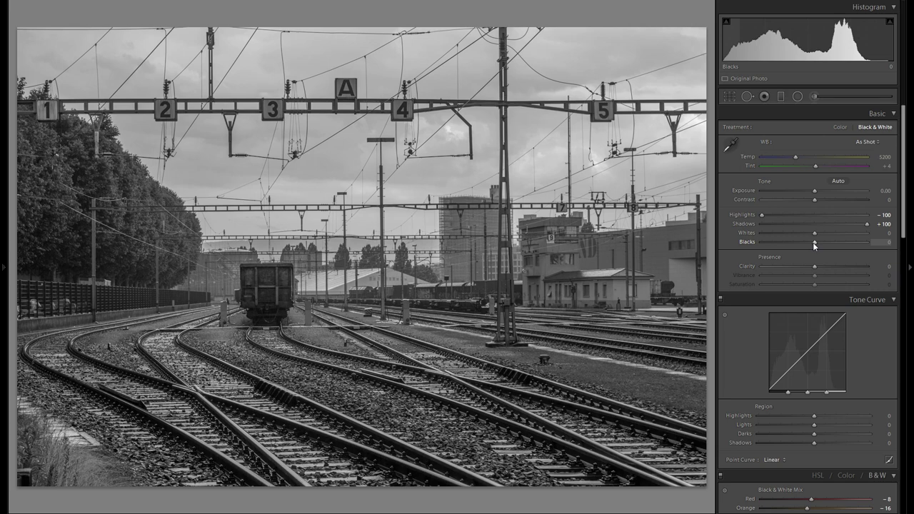
pyautogui.moveTo(814, 243); pyautogui.dragTo(786, 244)
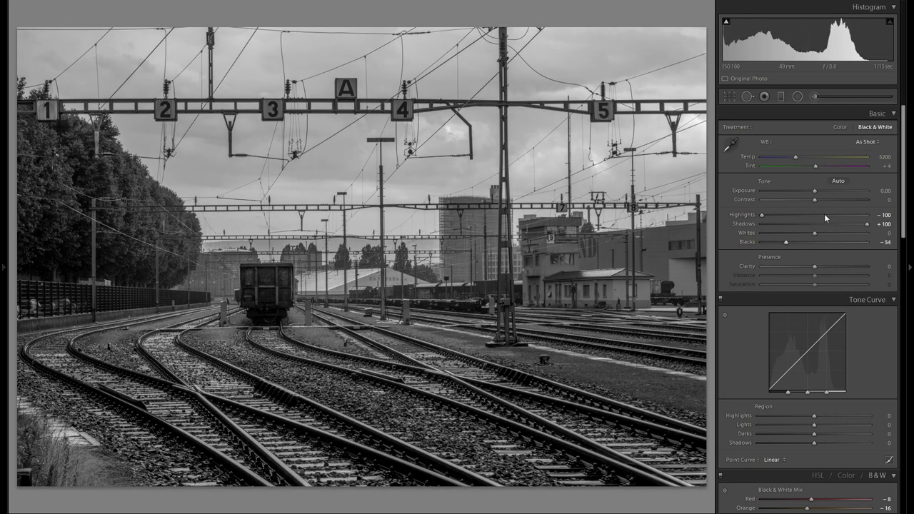
pyautogui.moveTo(838, 200); pyautogui.dragTo(842, 201)
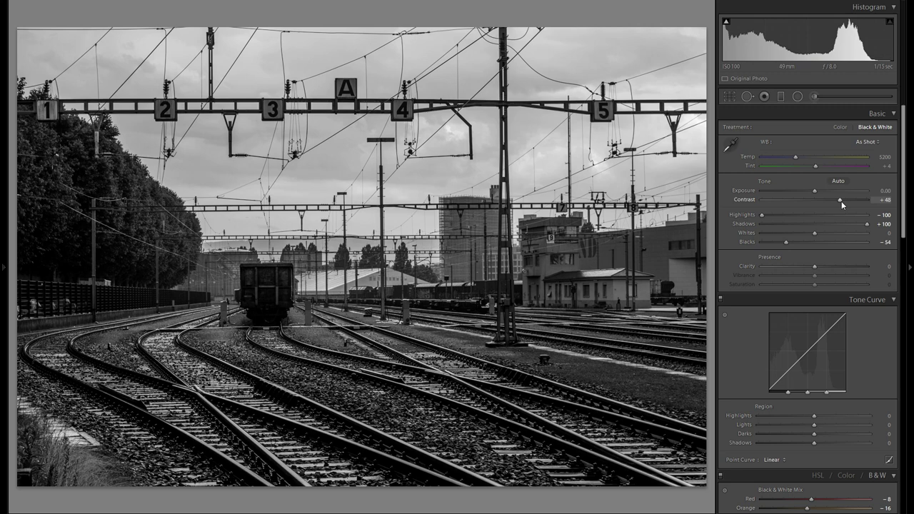
pyautogui.doubleClick(747, 200)
pyautogui.doubleClick(748, 240)
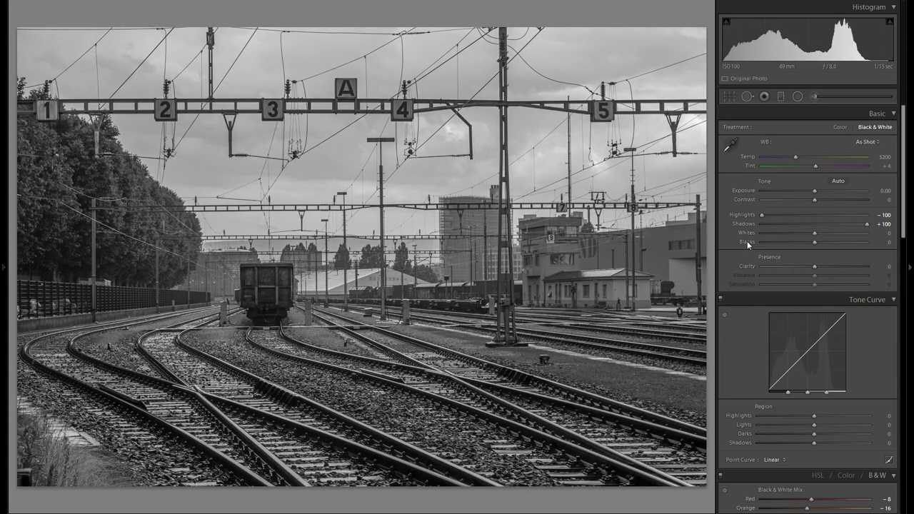
# Flatten the photo's overall tone with Blacks at -24, Contrast at -50 and Clarity at -16.
pyautogui.moveTo(814, 243); pyautogui.dragTo(801, 244)
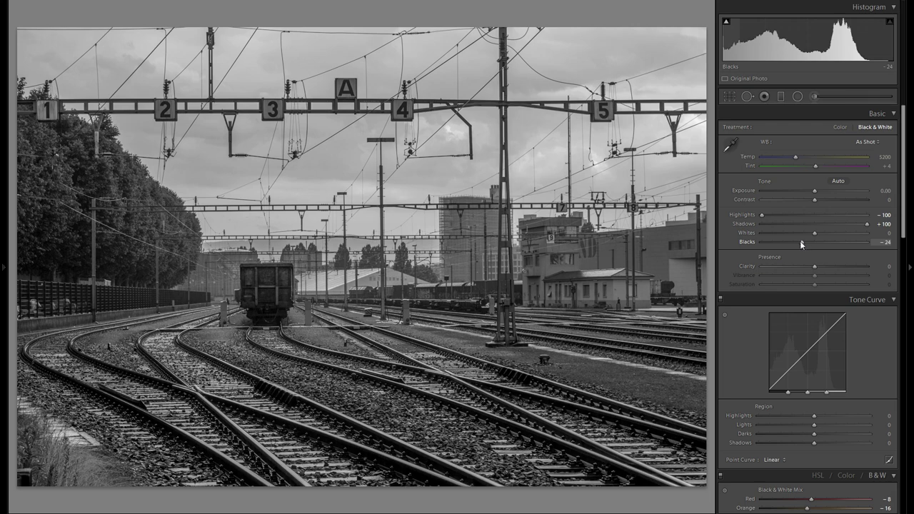
pyautogui.moveTo(815, 200); pyautogui.dragTo(789, 205)
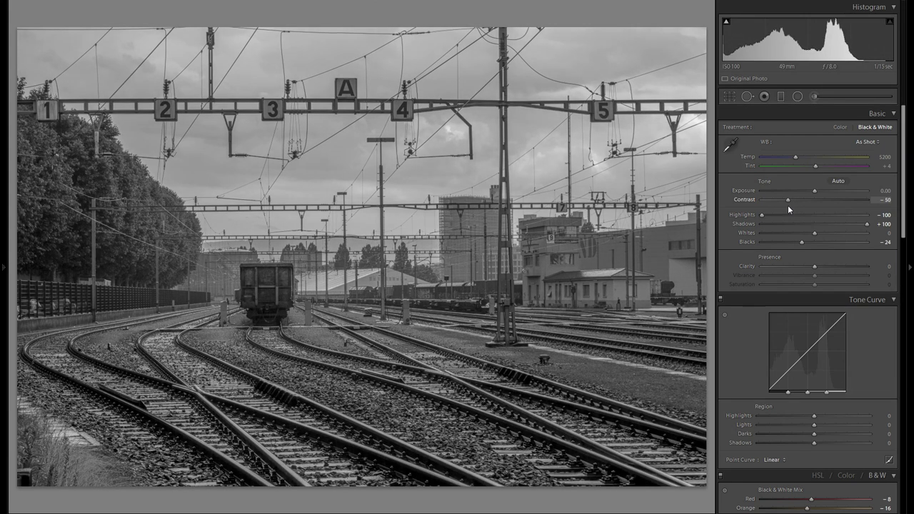
pyautogui.moveTo(817, 268)
pyautogui.mouseDown()
pyautogui.moveTo(846, 265)
pyautogui.moveTo(782, 265)
pyautogui.moveTo(806, 261)
pyautogui.mouseUp()
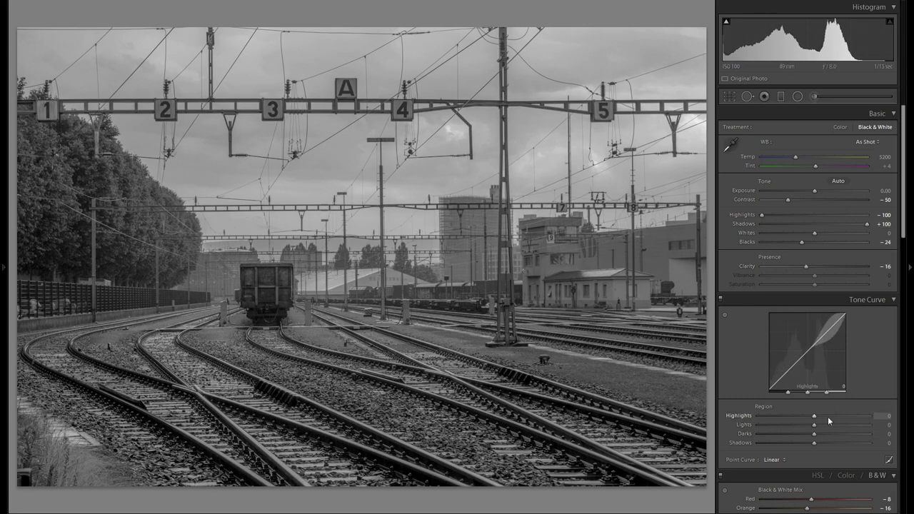
# Shape the tone curve with Highlights +43, Lights +13, Darks -6 and Shadows +28, comparing the photo with and without it.
pyautogui.moveTo(834, 417); pyautogui.dragTo(832, 444)
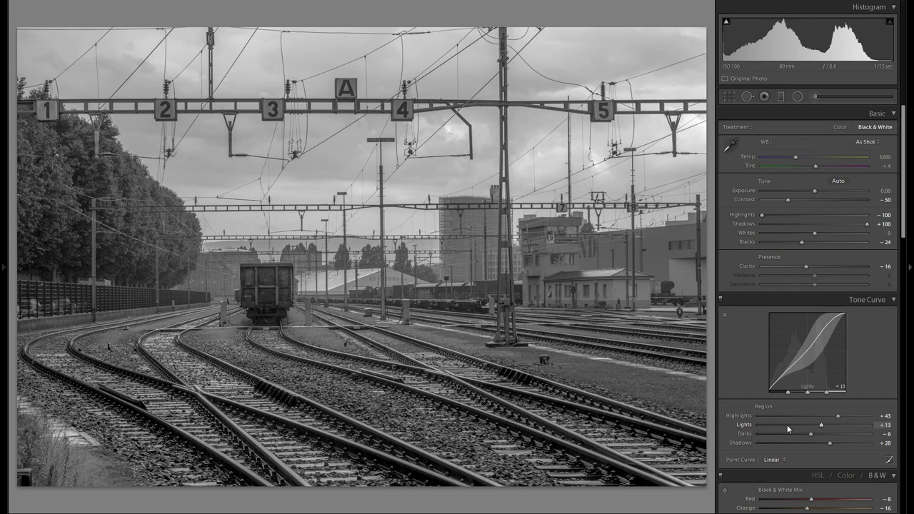
pyautogui.click(720, 300)
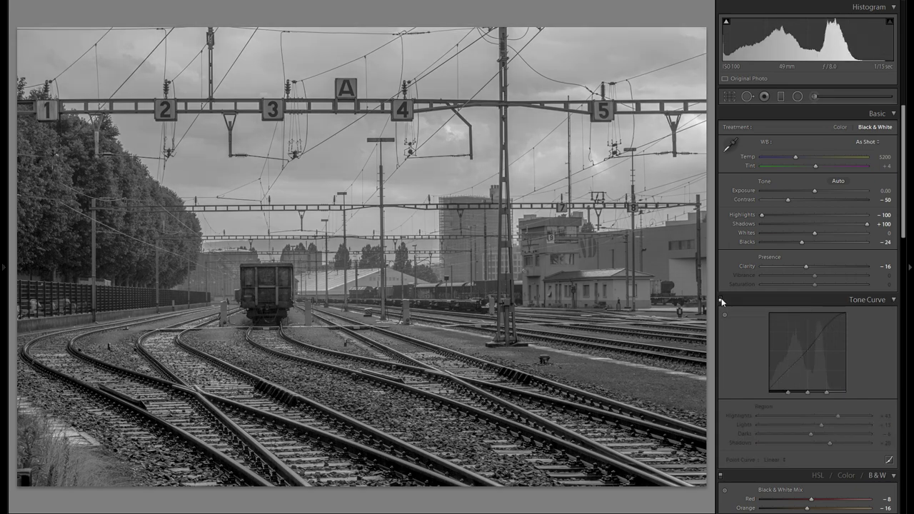
pyautogui.click(720, 299)
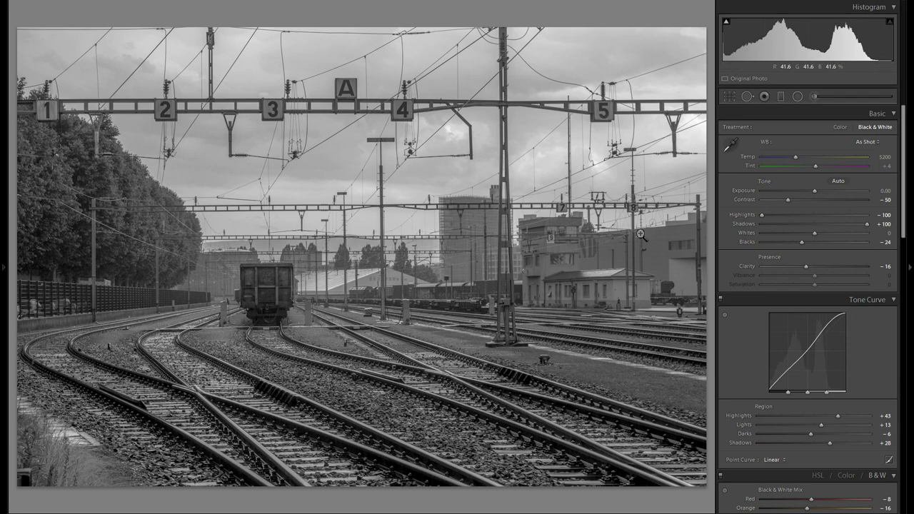
# Add a slanted graduated filter over the foreground tracks with Contrast 29 and Clarity 39.
pyautogui.click(781, 97)
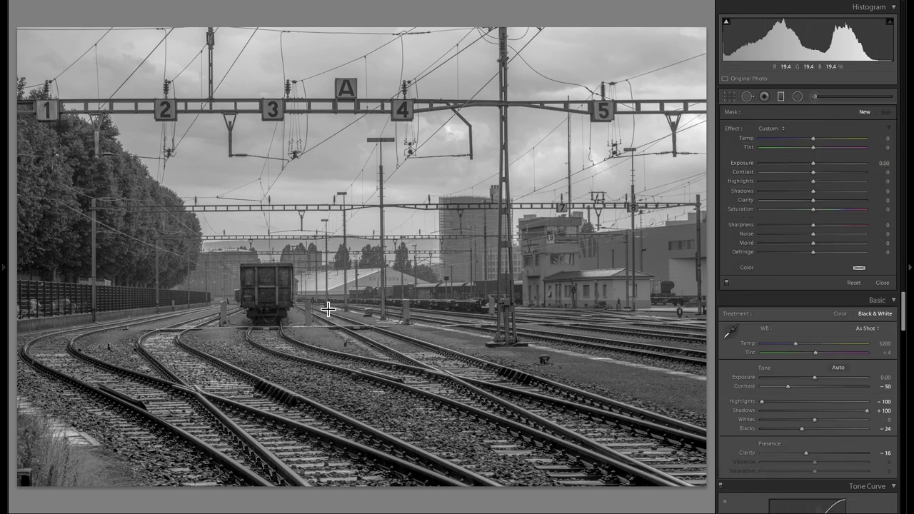
pyautogui.moveTo(393, 406); pyautogui.dragTo(308, 204)
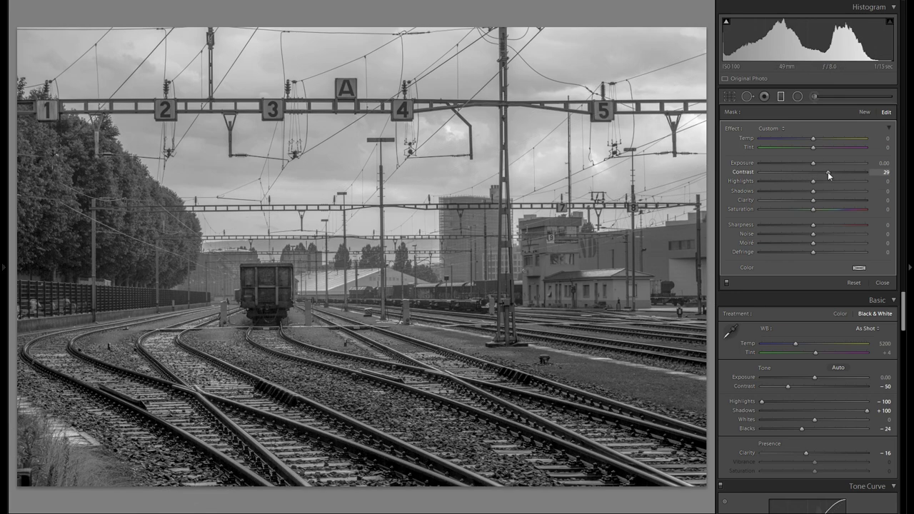
pyautogui.click(830, 200)
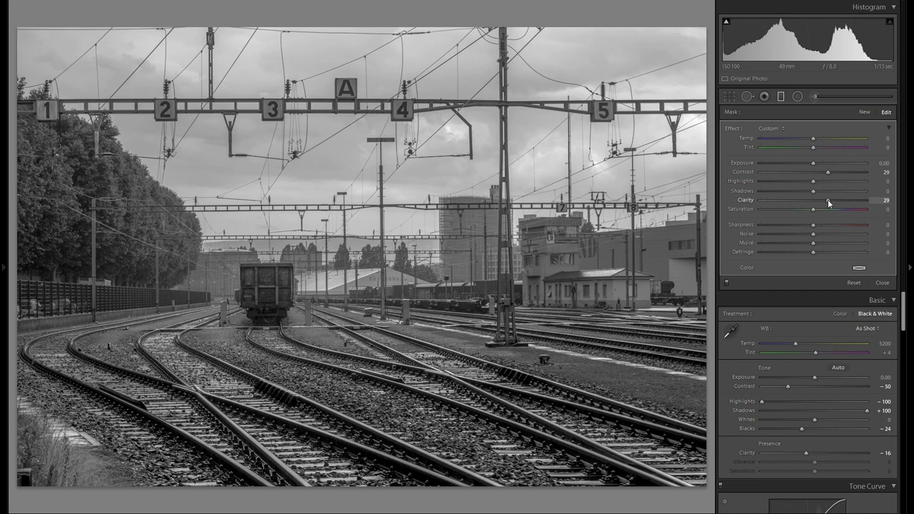
pyautogui.moveTo(824, 199); pyautogui.dragTo(833, 202)
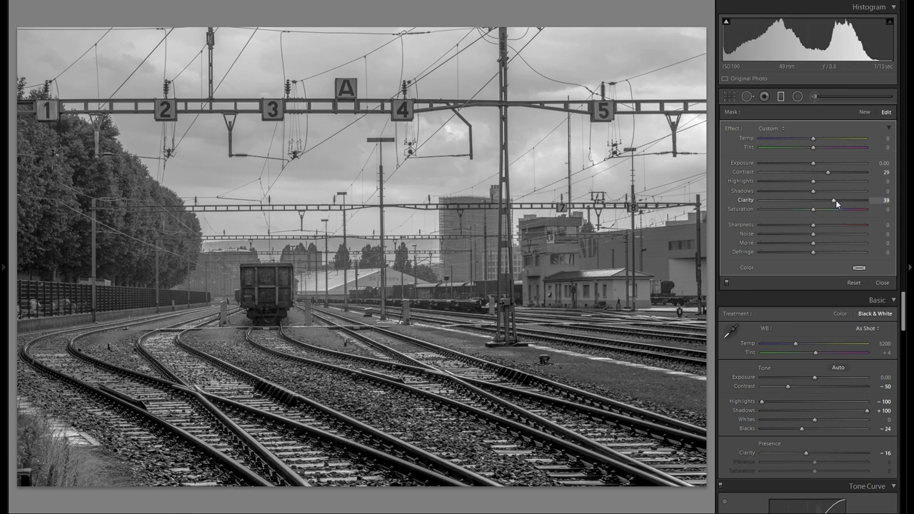
# Add a second graduated filter over the lower-right tracks with Contrast 33 and Clarity 25, and compare the photo with and without the filters.
pyautogui.click(865, 112)
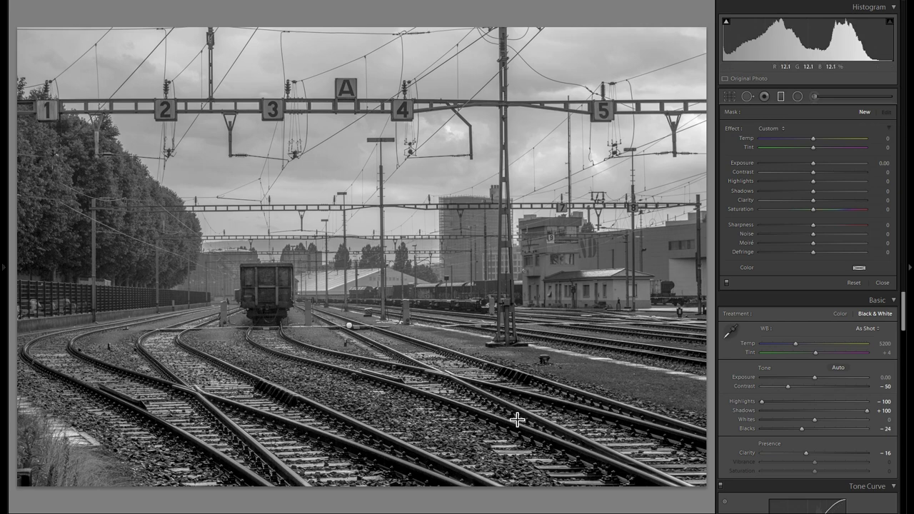
pyautogui.moveTo(501, 418); pyautogui.dragTo(382, 220)
pyautogui.moveTo(441, 319); pyautogui.dragTo(488, 373)
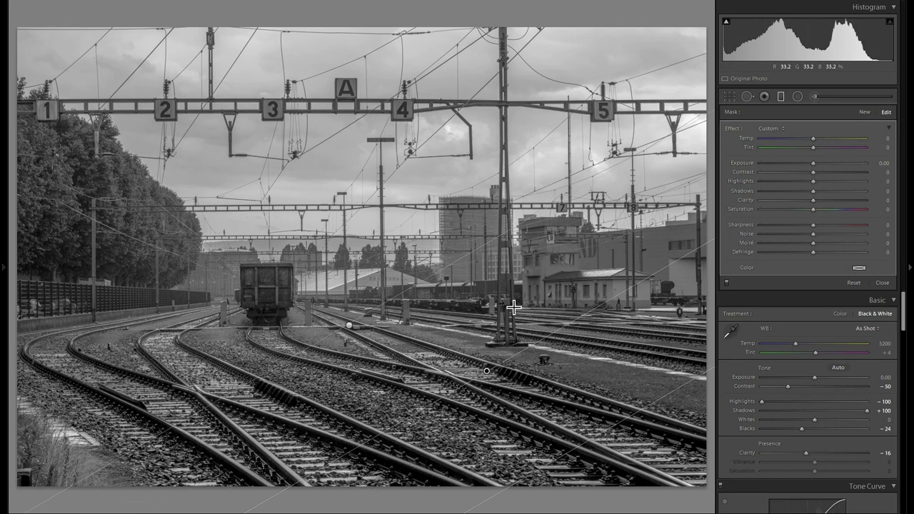
pyautogui.moveTo(814, 172); pyautogui.dragTo(831, 172)
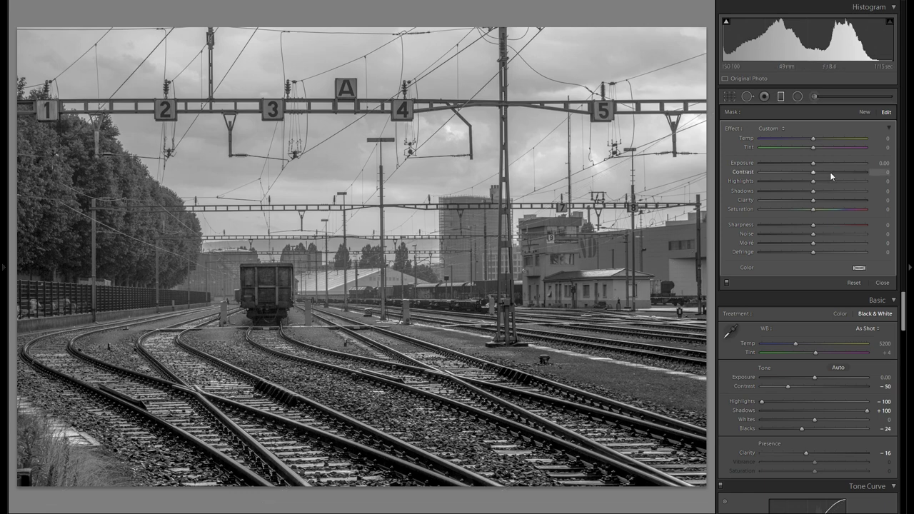
pyautogui.moveTo(823, 200); pyautogui.dragTo(826, 200)
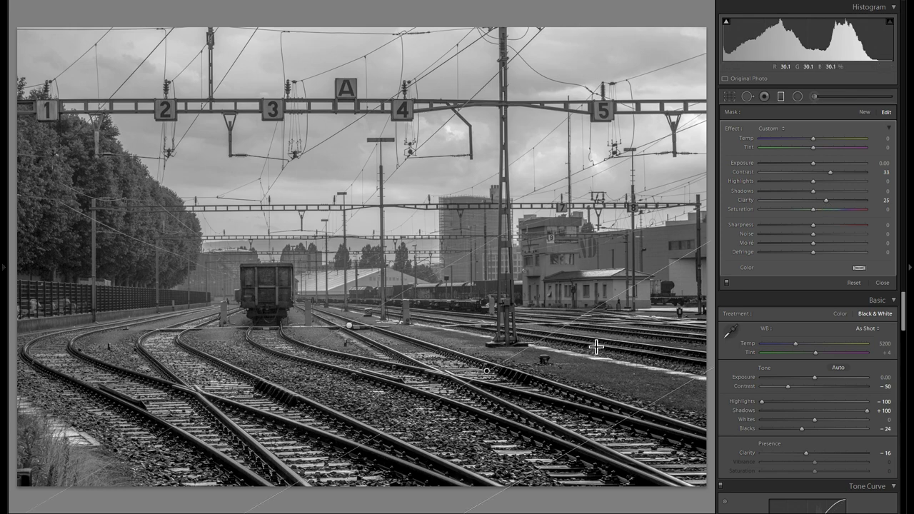
pyautogui.click(728, 284)
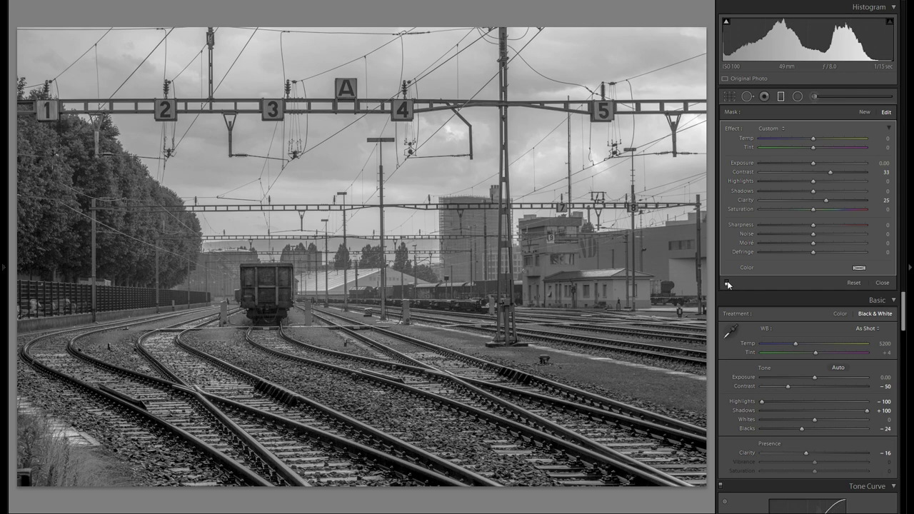
pyautogui.click(728, 283)
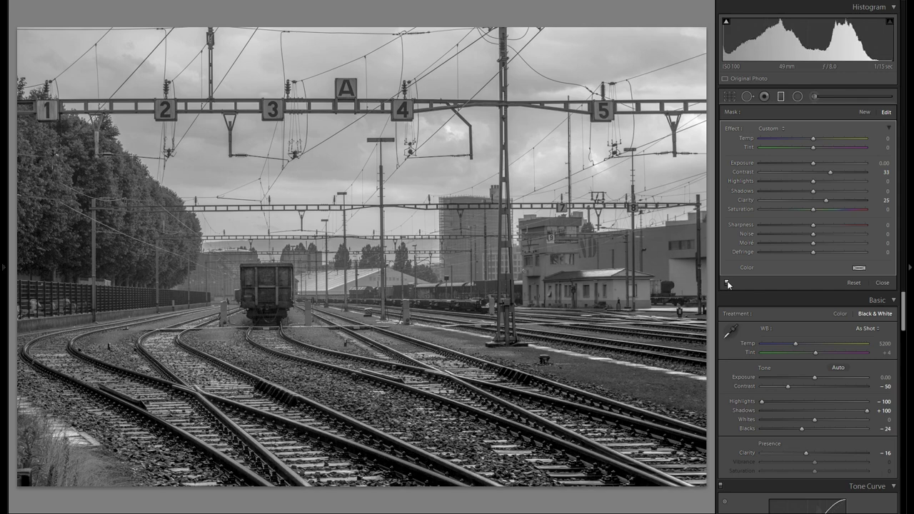
# Add a graduated filter over the sky and background, centred beside the freight wagon, with Contrast -26 and Clarity -38.
pyautogui.click(864, 112)
pyautogui.moveTo(308, 224); pyautogui.dragTo(404, 447)
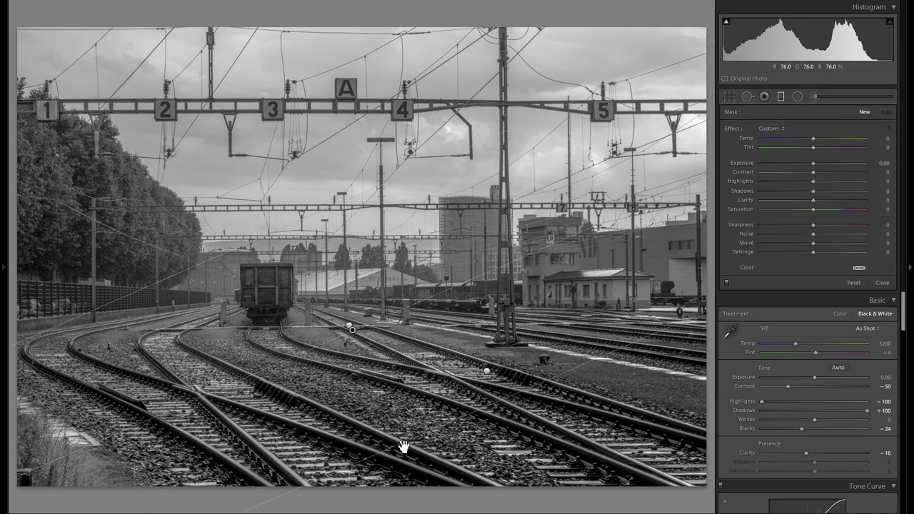
pyautogui.moveTo(353, 331); pyautogui.dragTo(316, 284)
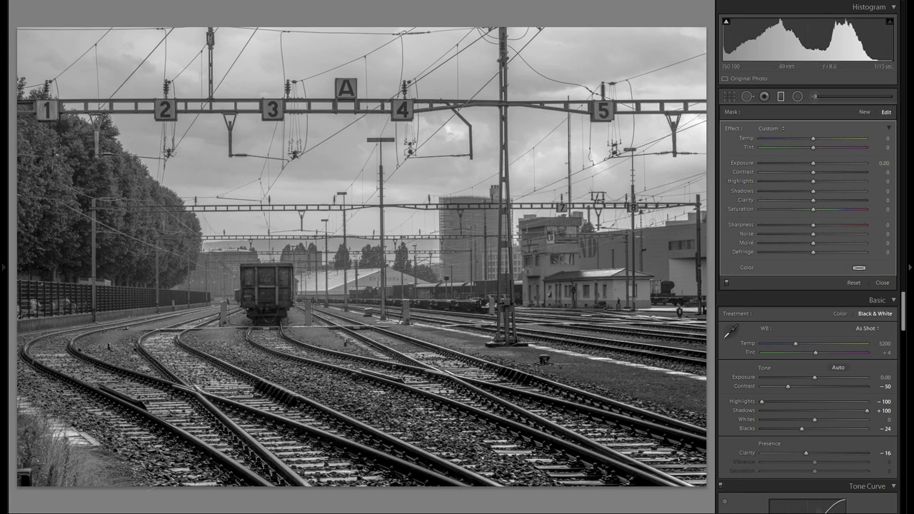
pyautogui.moveTo(803, 177); pyautogui.dragTo(793, 204)
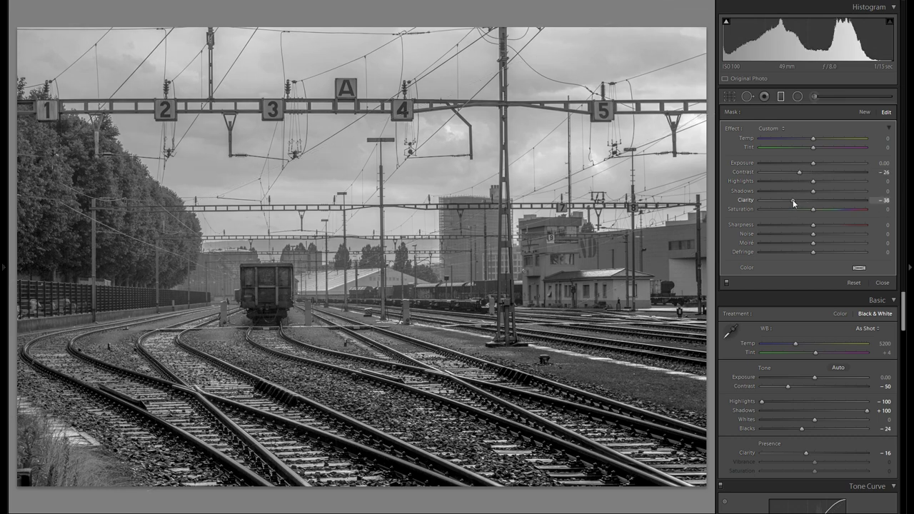
# Add another graduated filter centred above the freight wagon with Contrast -30 and Clarity -37, and compare the photo with and without the filters.
pyautogui.click(864, 112)
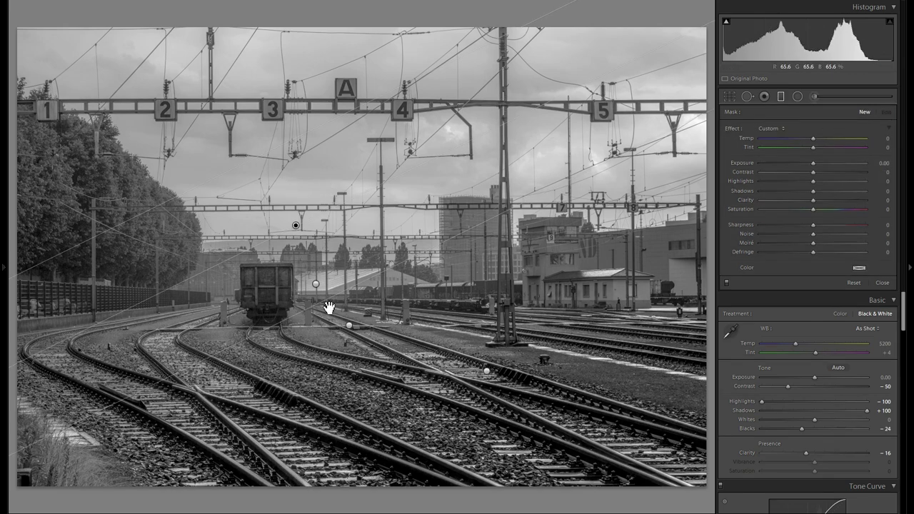
pyautogui.moveTo(314, 344); pyautogui.dragTo(261, 154)
pyautogui.moveTo(286, 250); pyautogui.dragTo(271, 224)
pyautogui.click(795, 173)
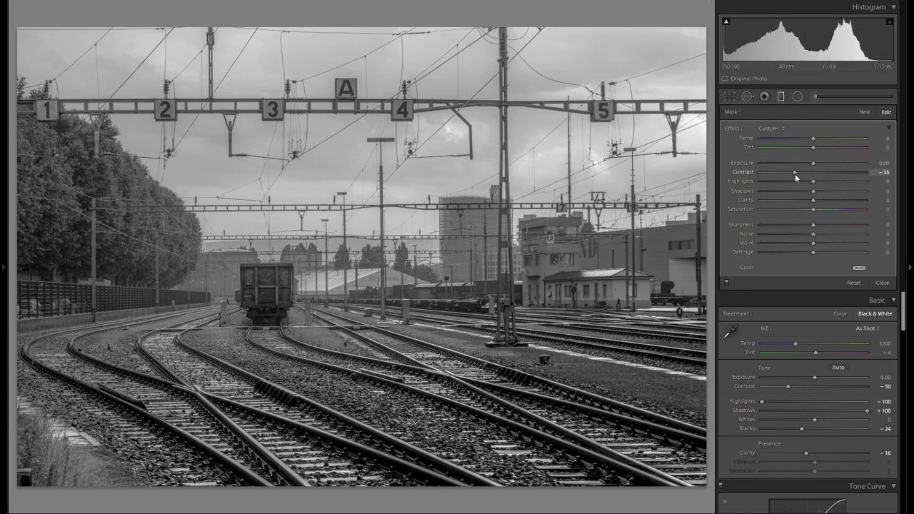
pyautogui.moveTo(796, 173); pyautogui.dragTo(797, 174)
pyautogui.click(792, 200)
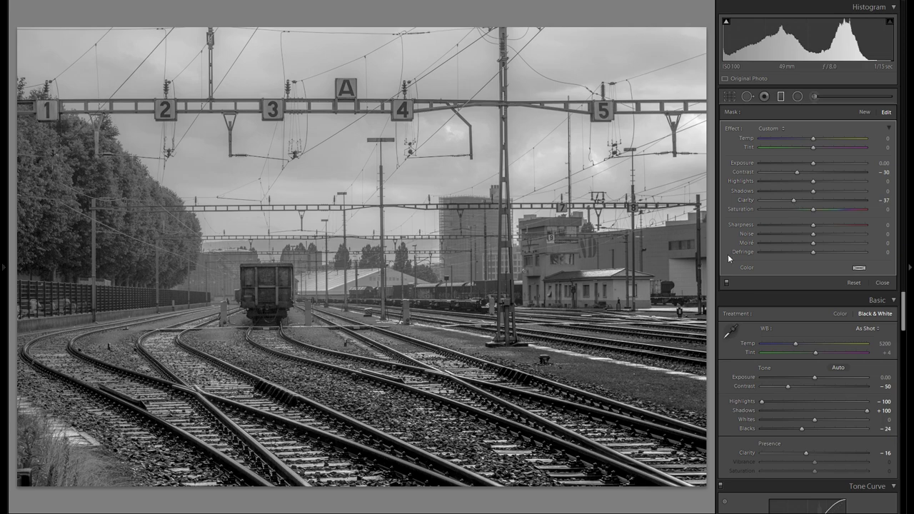
pyautogui.click(727, 284)
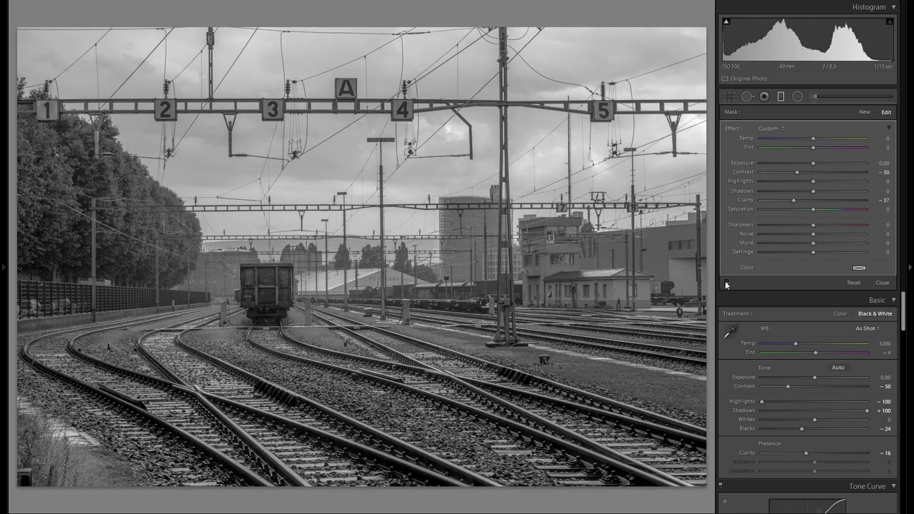
pyautogui.click(727, 283)
pyautogui.click(727, 284)
pyautogui.click(727, 283)
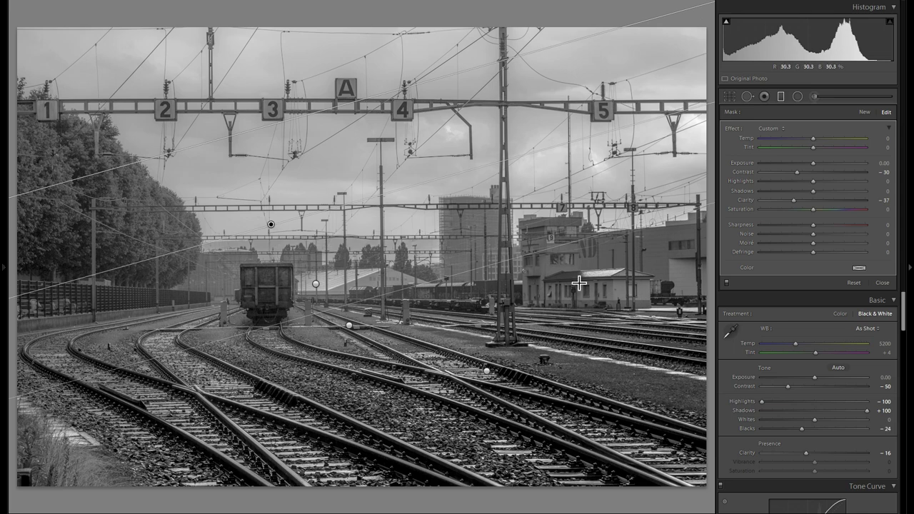
# Set up a new adjustment brush with Contrast 51, Clarity 38 and a brush size of 8.
pyautogui.click(814, 100)
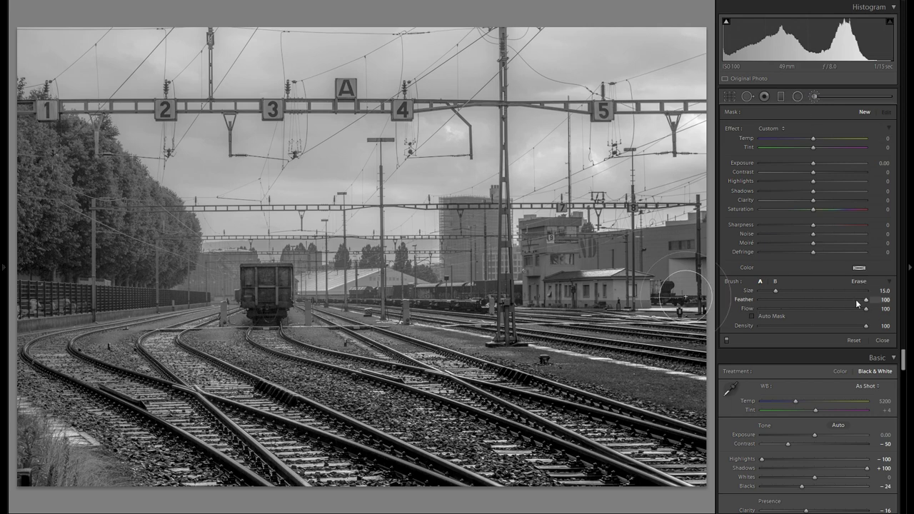
pyautogui.click(837, 173)
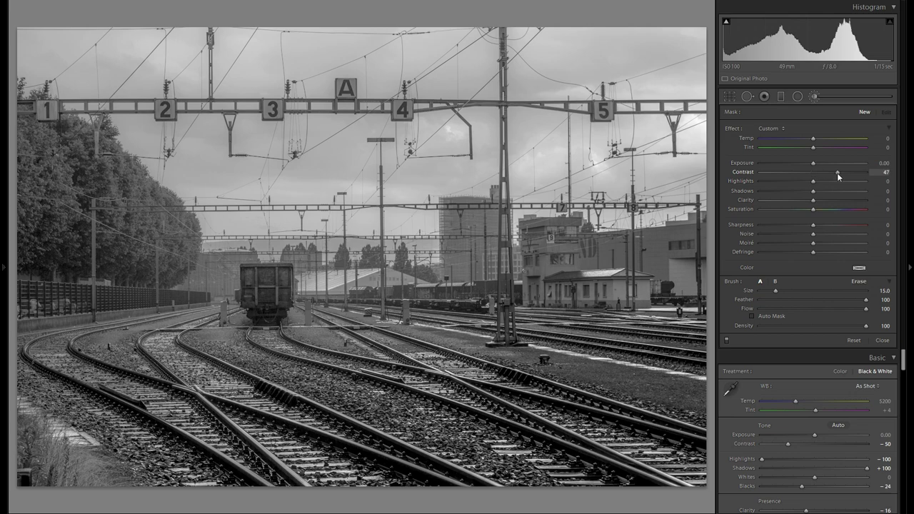
pyautogui.moveTo(842, 175); pyautogui.dragTo(840, 173)
pyautogui.click(833, 201)
pyautogui.press('[')
pyautogui.press('[')
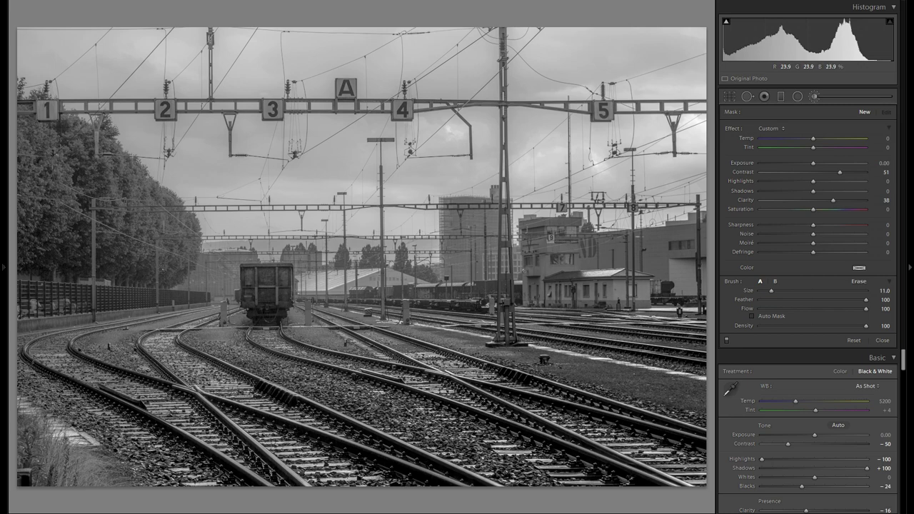
pyautogui.scroll(-3, 438, 290)
# Paint the brush adjustment over the distant row of wagons and the signal building.
pyautogui.moveTo(438, 292); pyautogui.dragTo(389, 299)
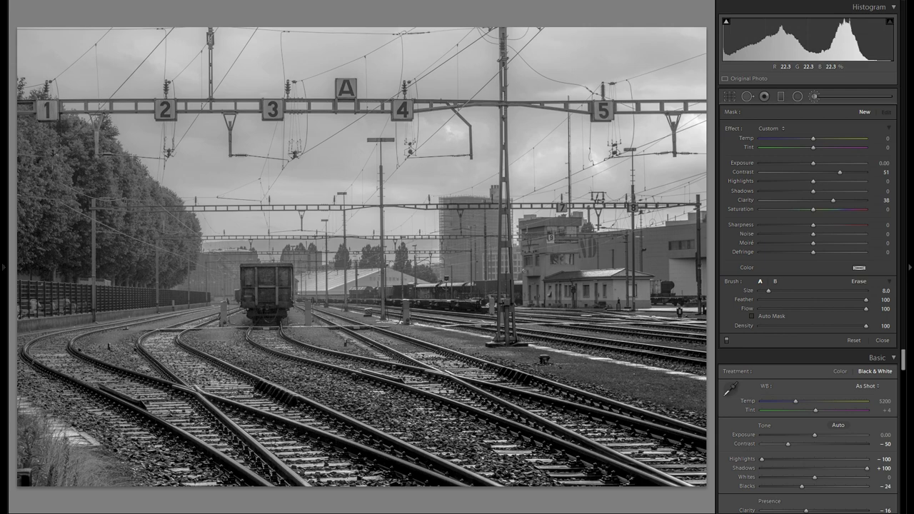
pyautogui.moveTo(443, 290); pyautogui.dragTo(461, 301)
pyautogui.moveTo(562, 258); pyautogui.dragTo(545, 227)
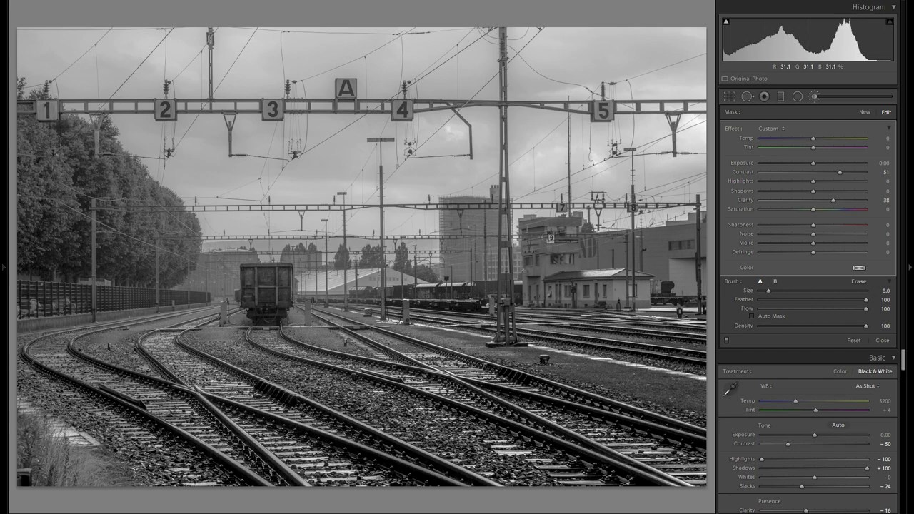
# Paint the brush adjustment over the low building beside the signal tower and, with a brush size of 26, over the foreground tracks.
pyautogui.moveTo(579, 284)
pyautogui.mouseDown()
pyautogui.moveTo(594, 299)
pyautogui.moveTo(576, 278)
pyautogui.moveTo(602, 274)
pyautogui.mouseUp()
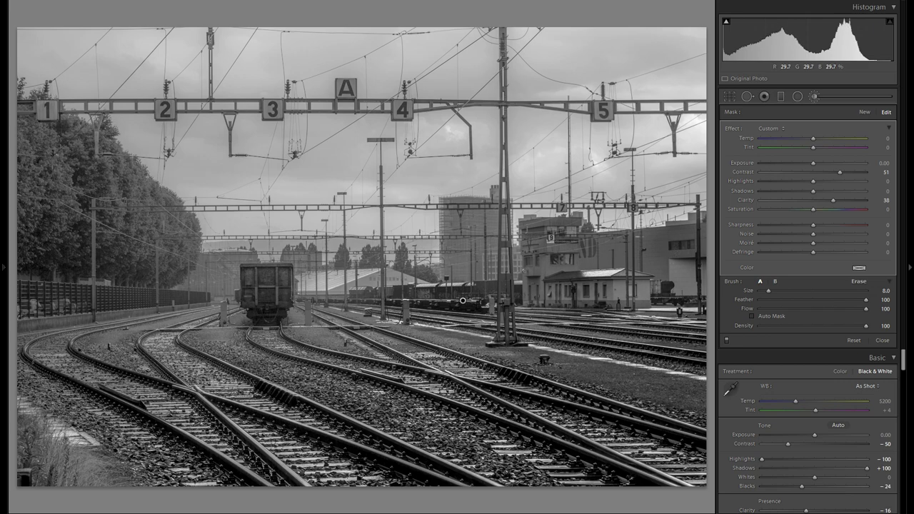
pyautogui.scroll(5, 278, 358)
pyautogui.moveTo(277, 356)
pyautogui.mouseDown()
pyautogui.moveTo(211, 365)
pyautogui.moveTo(80, 437)
pyautogui.mouseUp()
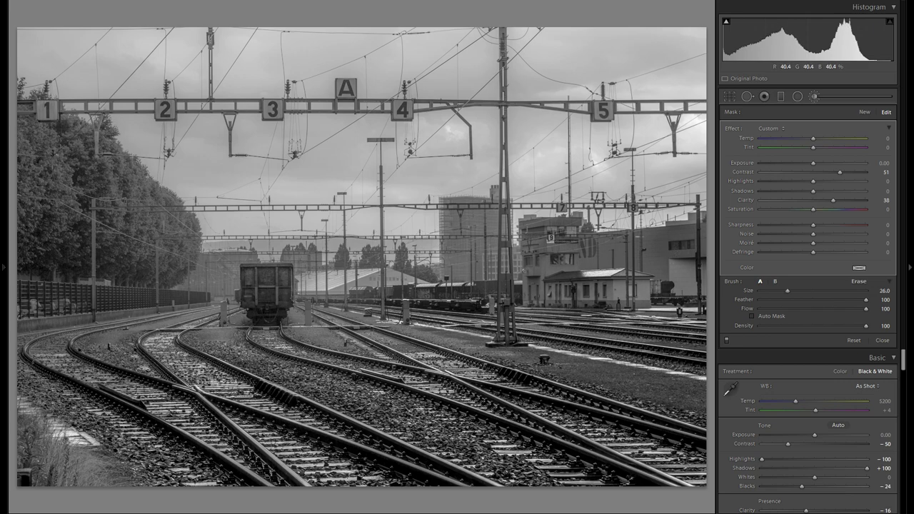
# Reduce the brush size to 11 and compare the photo with and without the brush adjustments.
pyautogui.press('[')
pyautogui.press('[')
pyautogui.press('[')
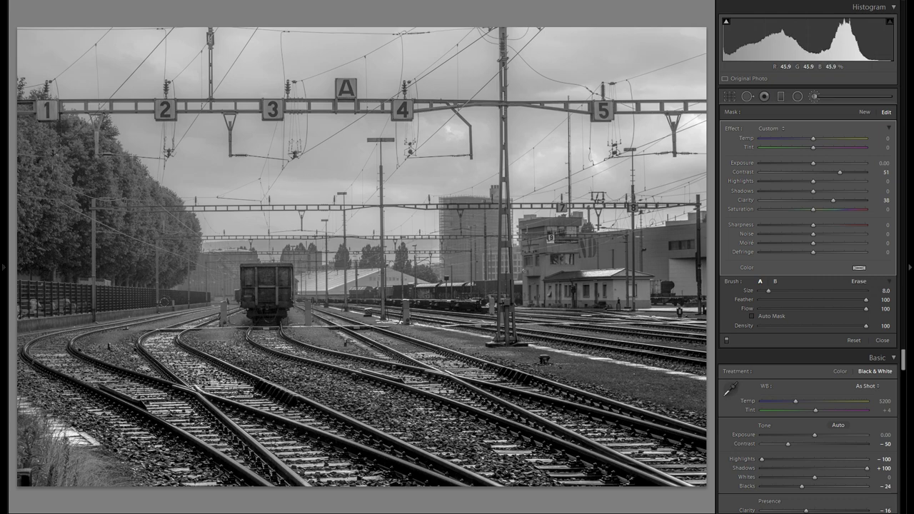
pyautogui.press(']')
pyautogui.press('[')
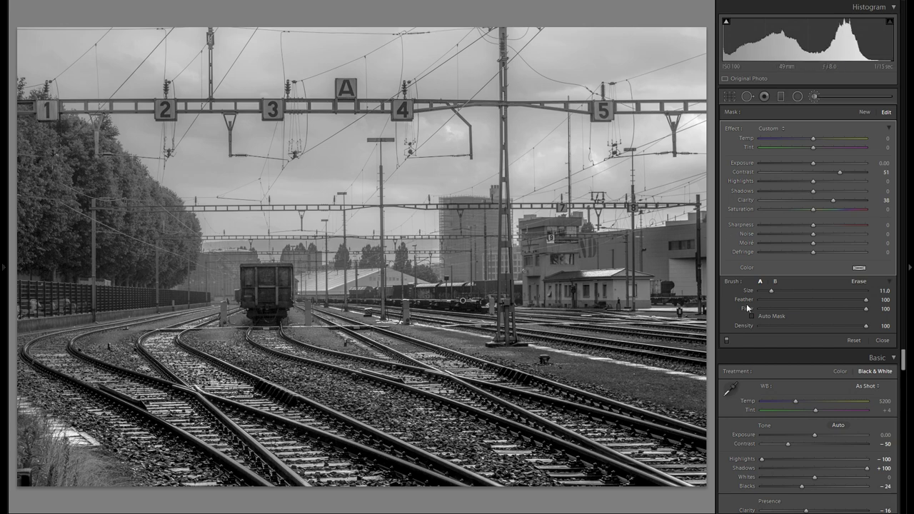
pyautogui.click(727, 340)
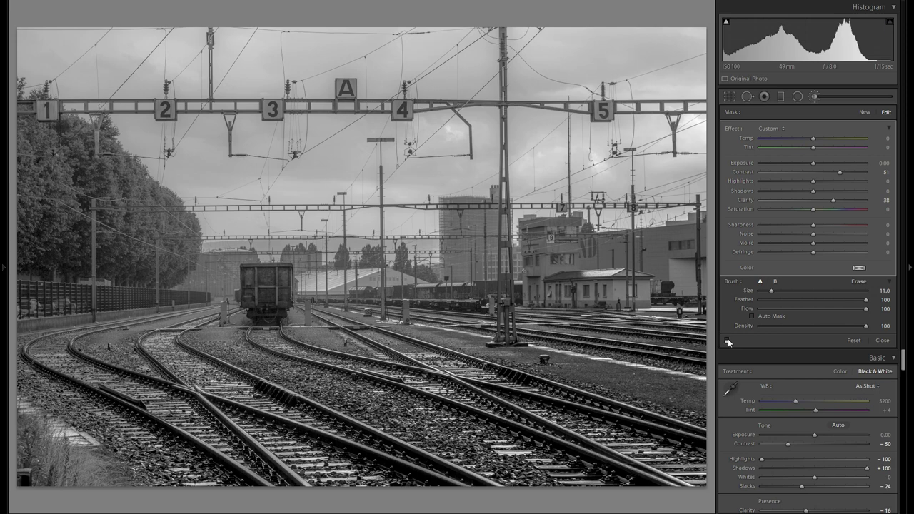
pyautogui.click(727, 340)
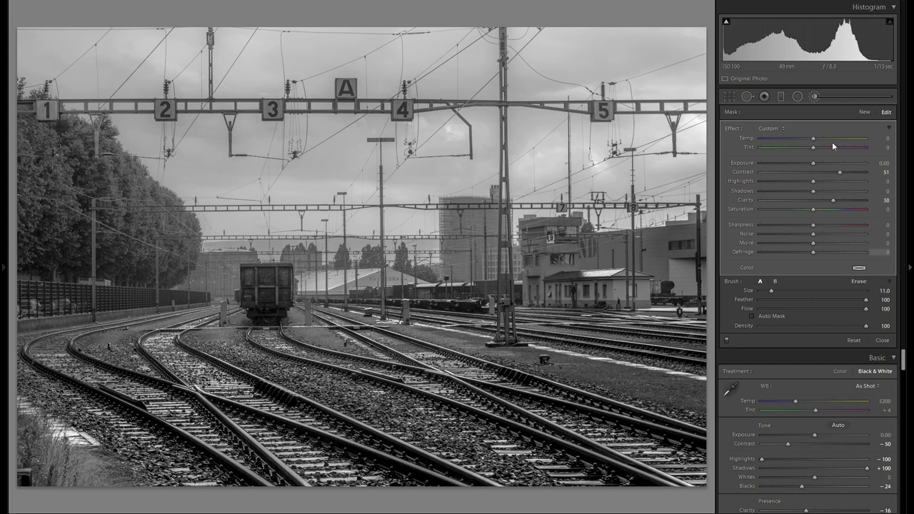
# Paint a new brush adjustment with Contrast 35 and Clarity 38 over the signal building and its neighbouring low building.
pyautogui.click(864, 112)
pyautogui.moveTo(836, 171); pyautogui.dragTo(831, 172)
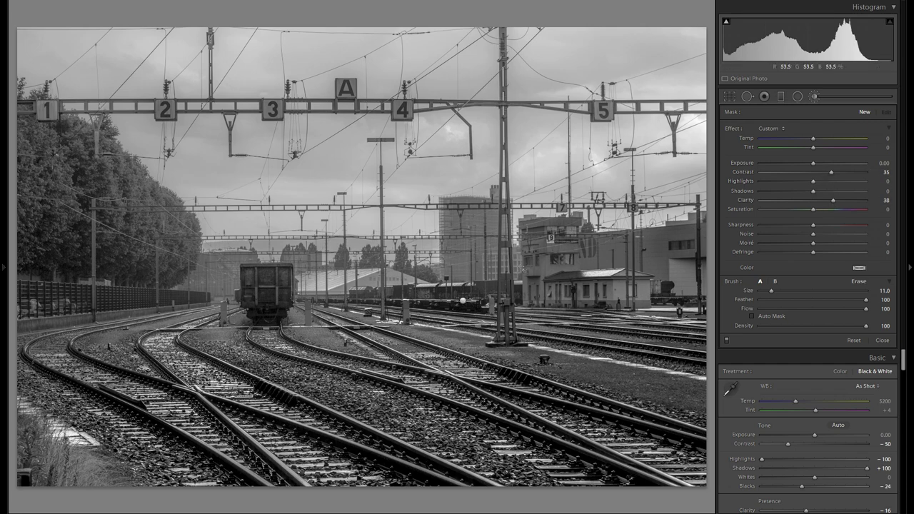
pyautogui.moveTo(559, 254); pyautogui.dragTo(603, 272)
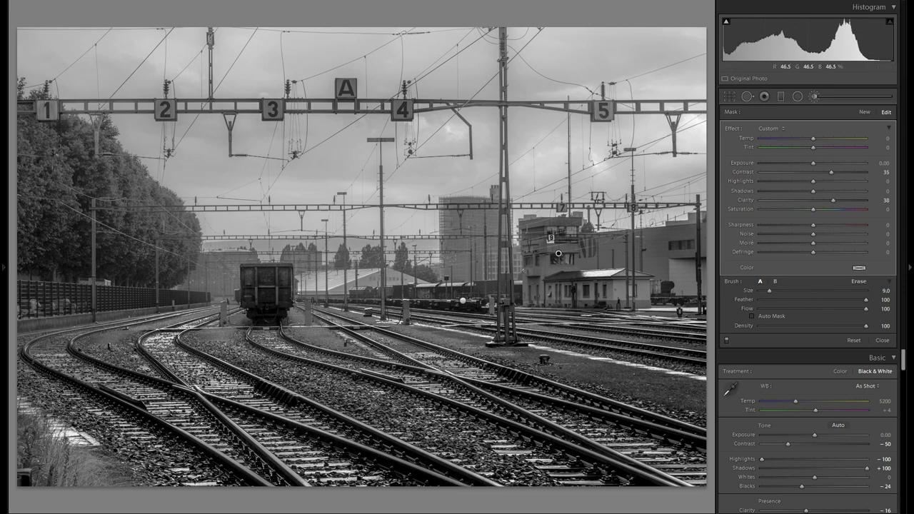
# Start another brush adjustment with Contrast 35 and Clarity 38 and paint it on the upper-right sky with a brush size of 13.
pyautogui.click(864, 112)
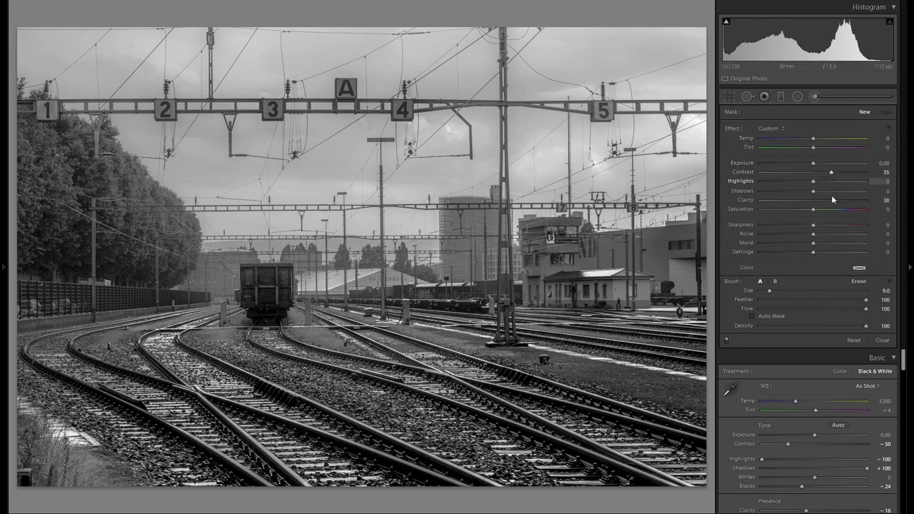
pyautogui.scroll(3, 636, 40)
pyautogui.click(636, 41)
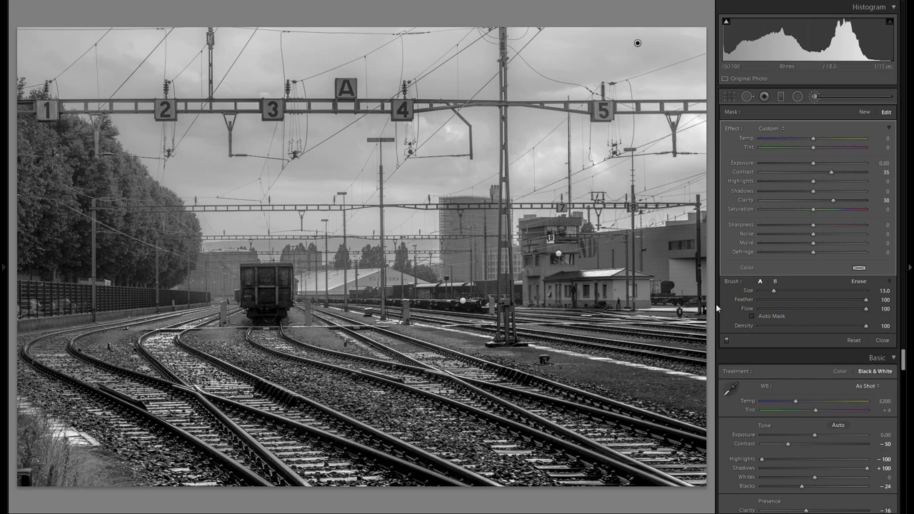
# Add a separate brush adjustment at the far end of the low building, and compare the photo with and without the brushwork.
pyautogui.click(865, 112)
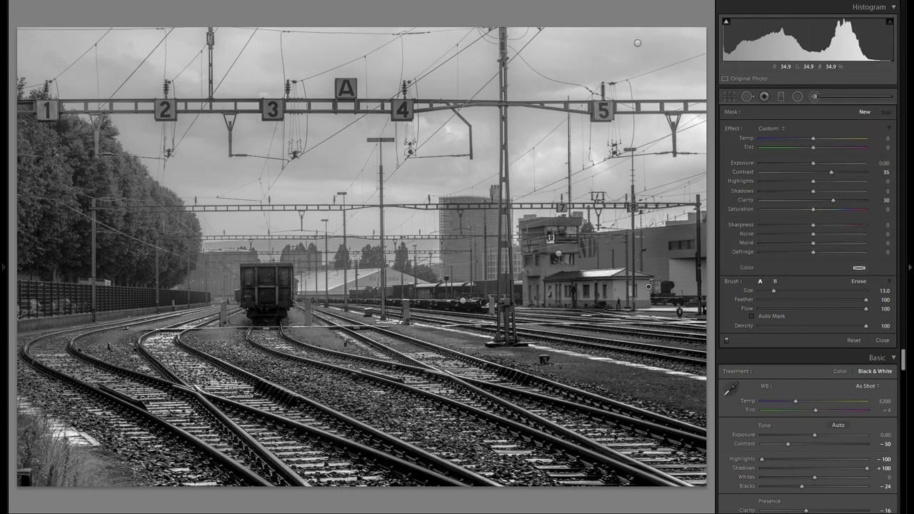
pyautogui.click(463, 301)
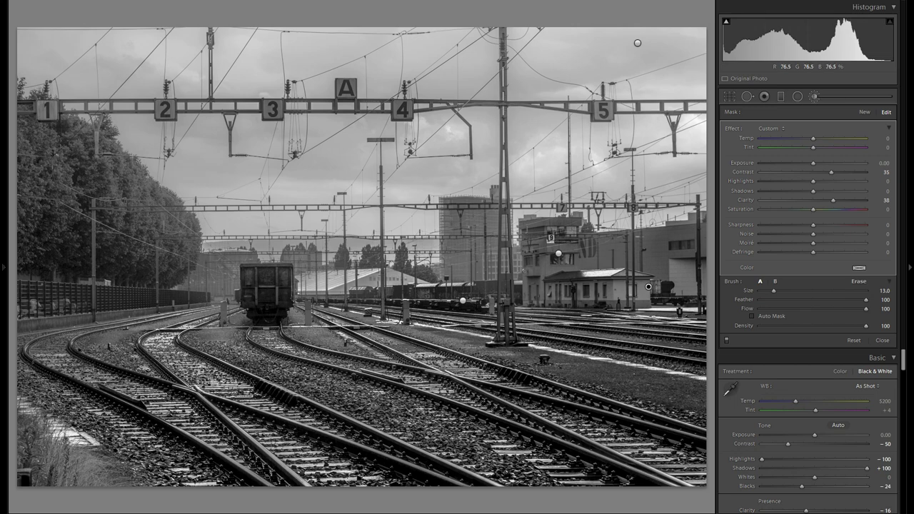
pyautogui.click(727, 339)
pyautogui.click(728, 340)
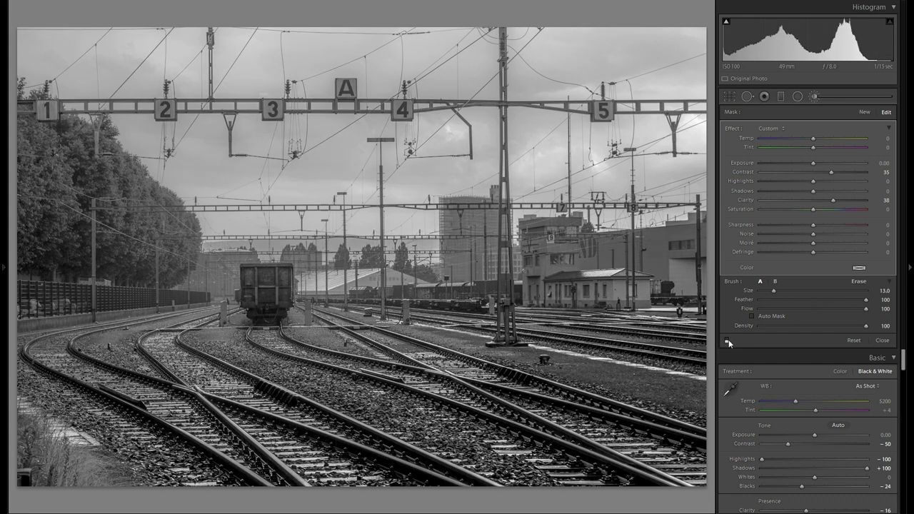
pyautogui.click(728, 340)
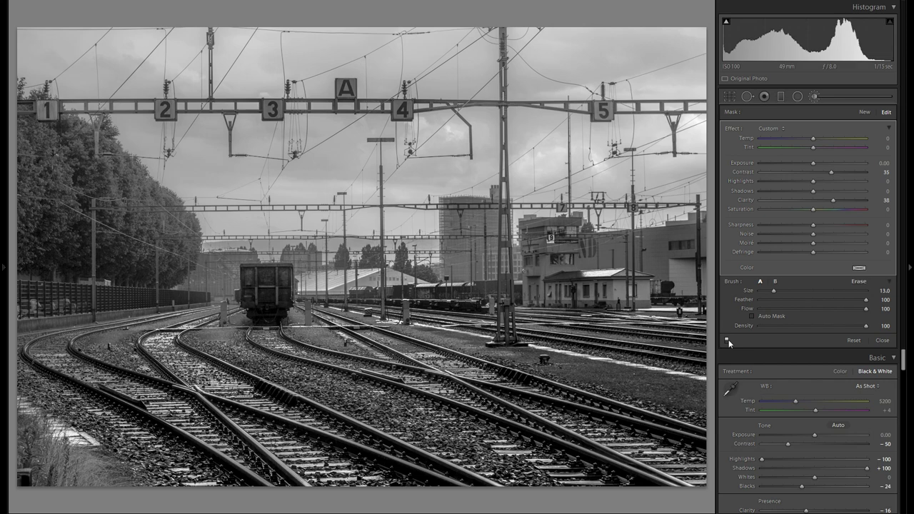
# Paint a new brush adjustment with Contrast 35, Clarity 38 and size 13 over the trees beside the tracks.
pyautogui.click(865, 112)
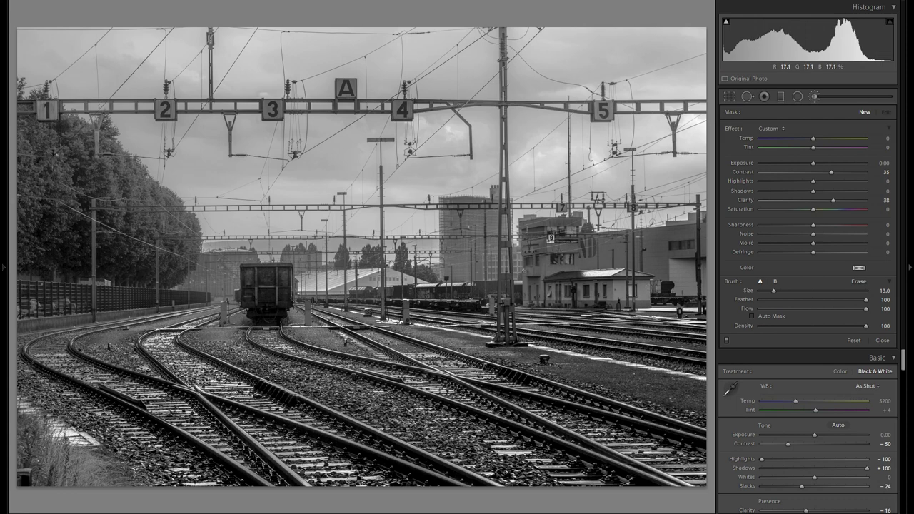
pyautogui.click(48, 222)
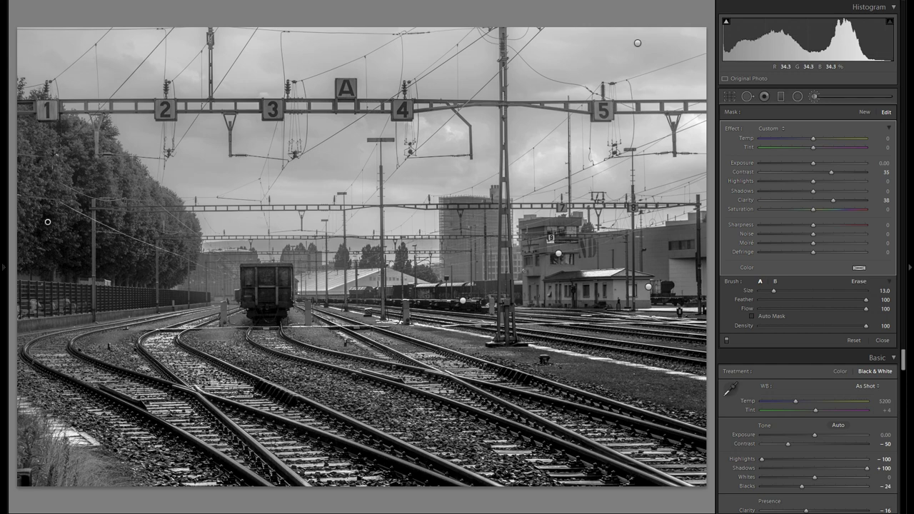
# Add a graduated filter centred in the sky between signs 4 and 5 with Contrast and Clarity reset and Exposure 0.42.
pyautogui.click(779, 97)
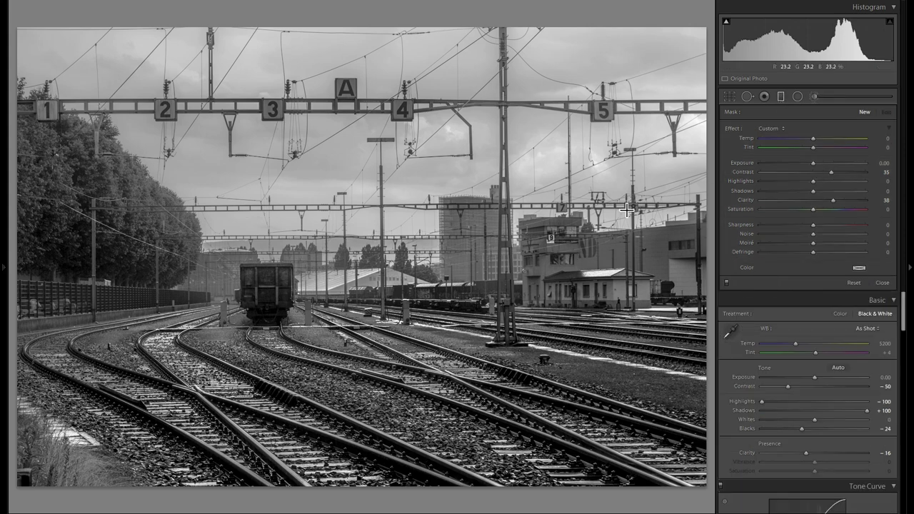
pyautogui.doubleClick(750, 172)
pyautogui.doubleClick(747, 200)
pyautogui.moveTo(370, 100); pyautogui.dragTo(351, 383)
pyautogui.moveTo(169, 236); pyautogui.dragTo(174, 215)
pyautogui.moveTo(363, 233); pyautogui.dragTo(427, 156)
pyautogui.moveTo(814, 164); pyautogui.dragTo(819, 166)
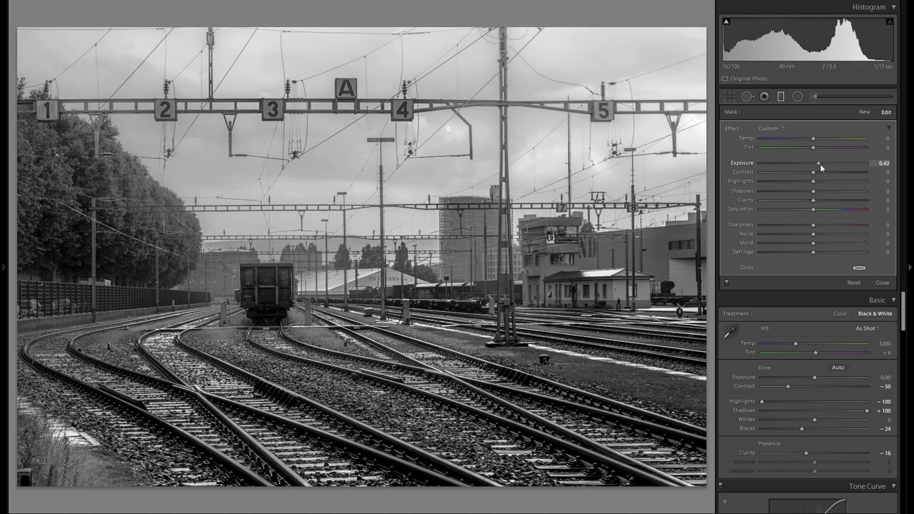
# Add an angled graduated filter over the lower-left foreground tracks with Exposure -0.31.
pyautogui.click(865, 111)
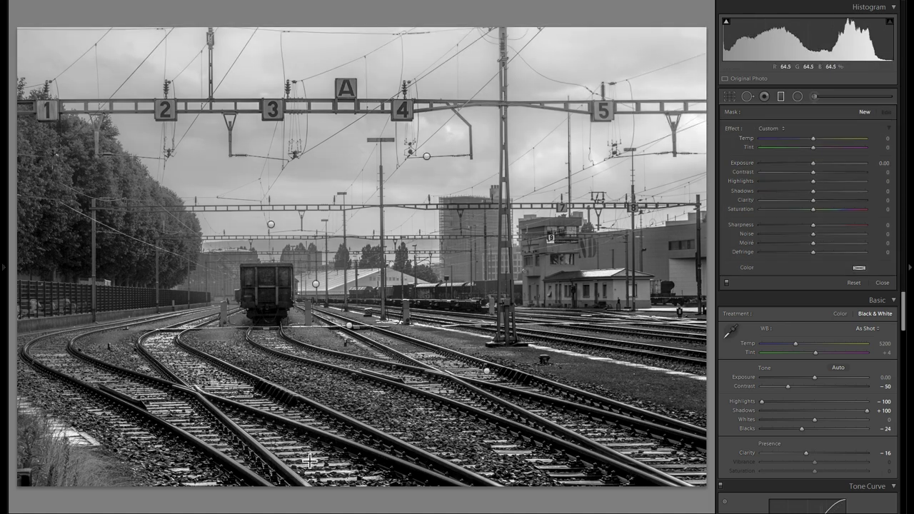
pyautogui.moveTo(353, 265); pyautogui.dragTo(392, 163)
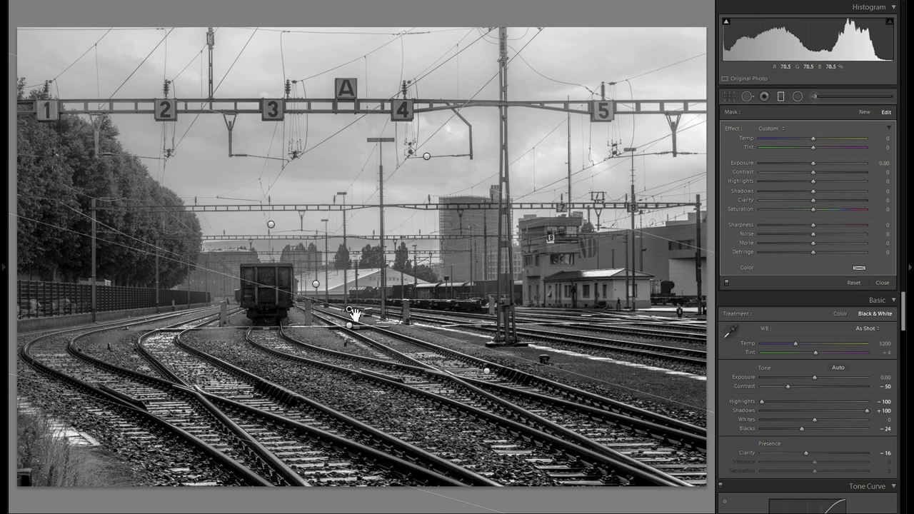
pyautogui.moveTo(345, 334); pyautogui.dragTo(332, 349)
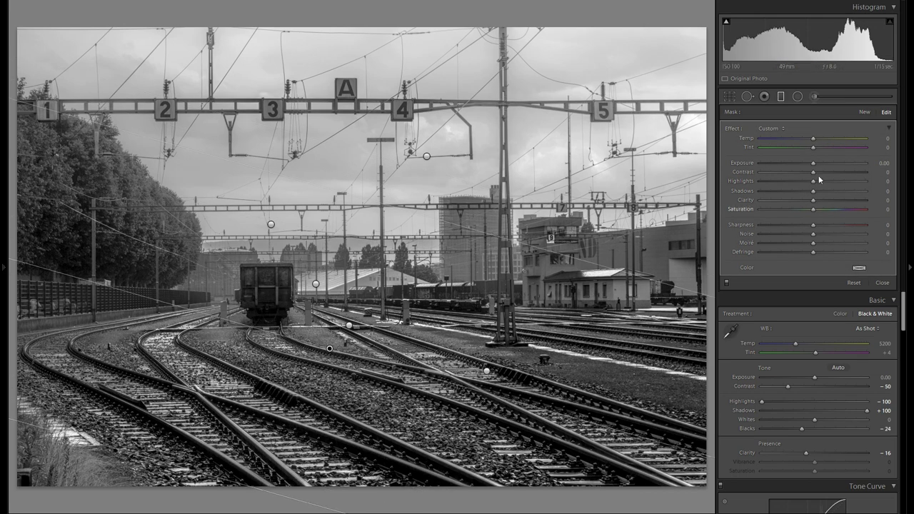
pyautogui.moveTo(812, 166); pyautogui.dragTo(810, 166)
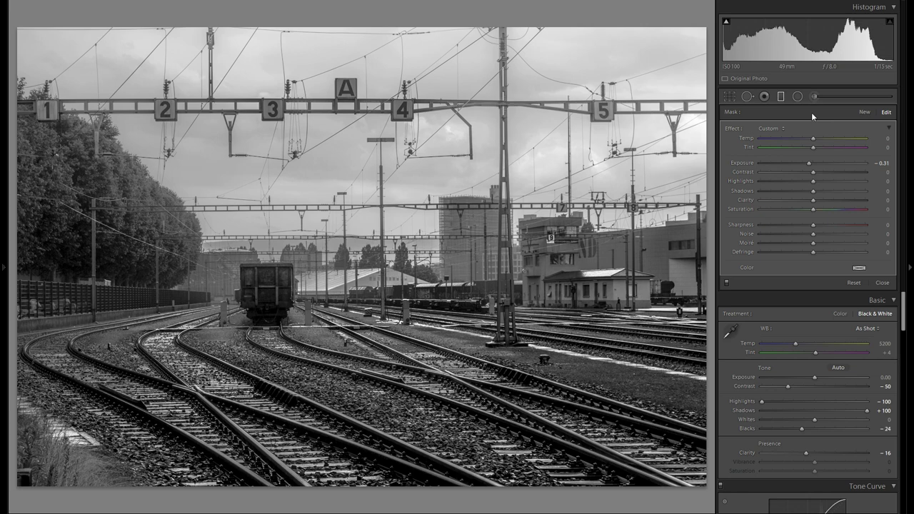
# Add a post-crop vignette with Amount -17 and Midpoint 39, and compare the photo with and without it.
pyautogui.click(781, 97)
pyautogui.scroll(-3, 839, 265)
pyautogui.scroll(-8, 849, 273)
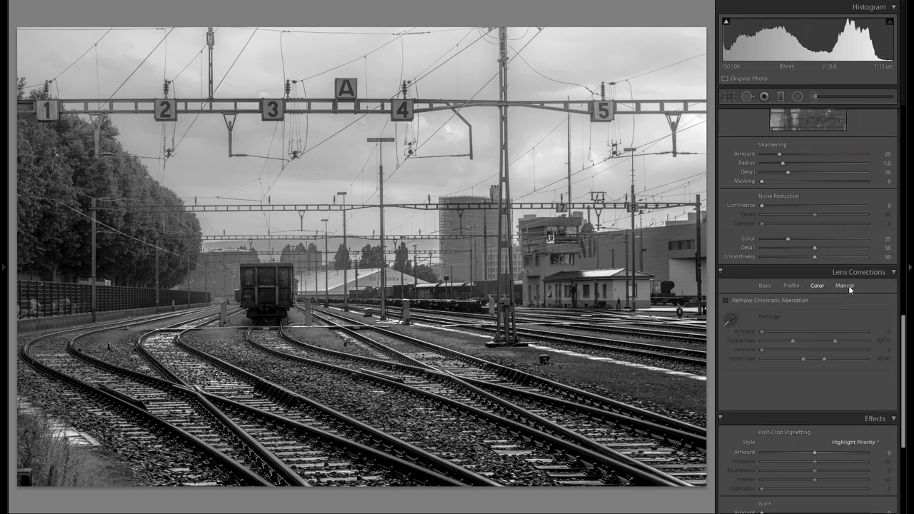
pyautogui.moveTo(817, 271)
pyautogui.mouseDown()
pyautogui.moveTo(804, 278)
pyautogui.moveTo(804, 270)
pyautogui.mouseUp()
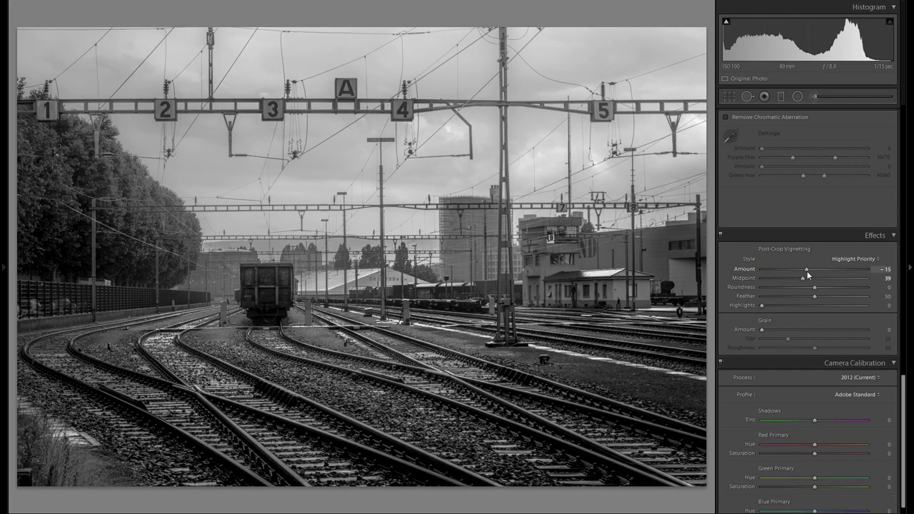
pyautogui.moveTo(805, 271); pyautogui.dragTo(806, 270)
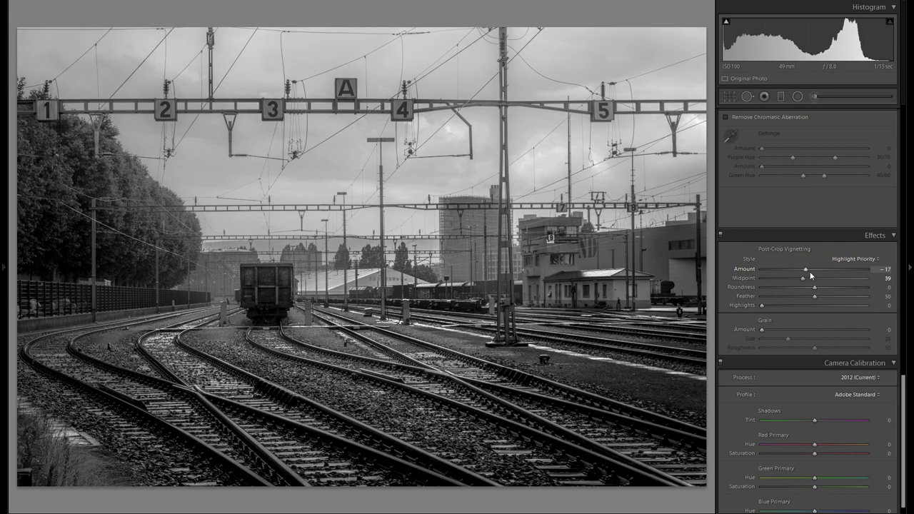
pyautogui.click(721, 236)
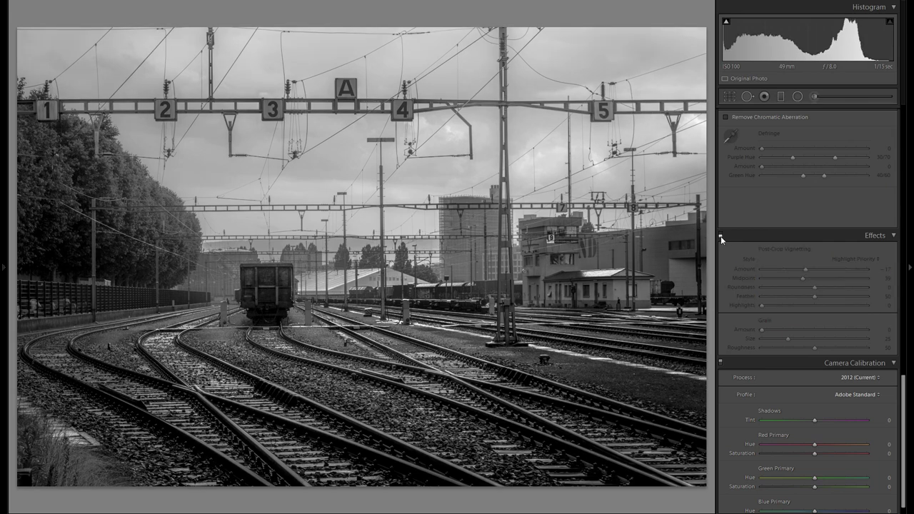
pyautogui.click(721, 237)
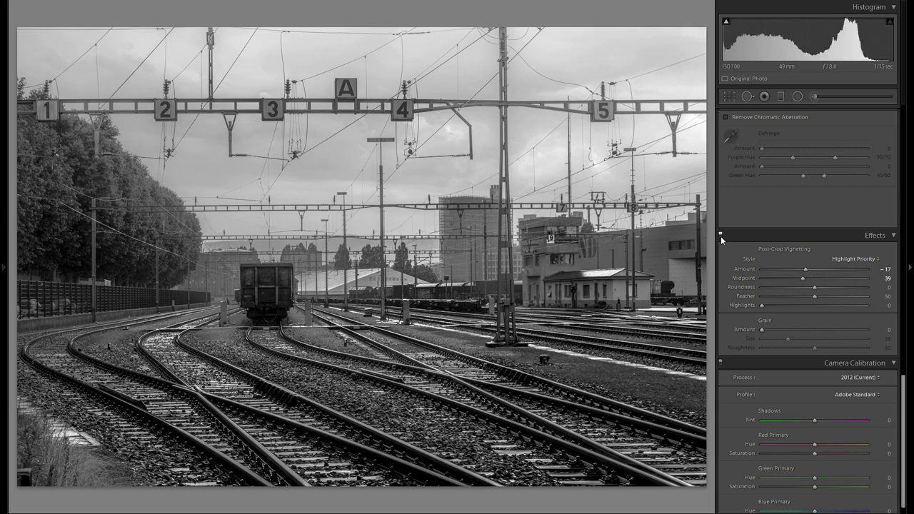
# Add a horizontal graduated filter rising from the photo's lower edge over the foreground with Exposure -0.49.
pyautogui.scroll(10, 835, 236)
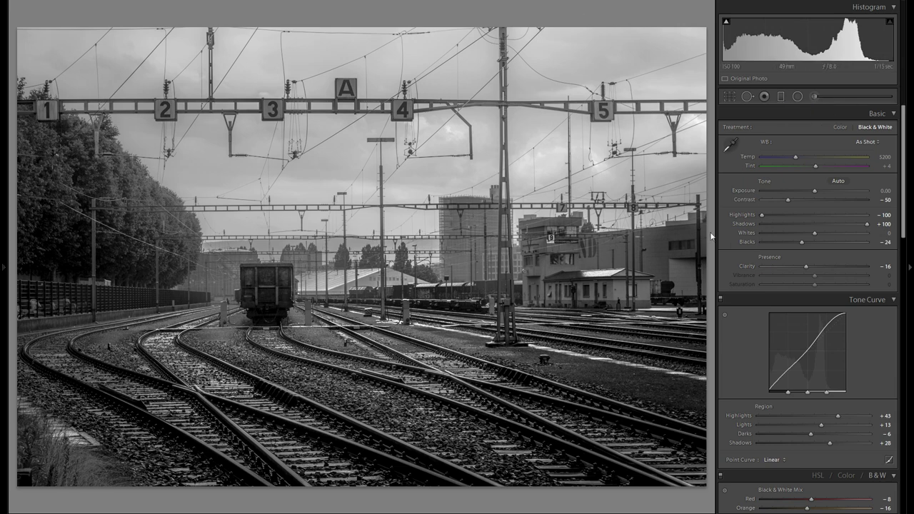
pyautogui.click(784, 98)
pyautogui.moveTo(341, 488); pyautogui.dragTo(343, 373)
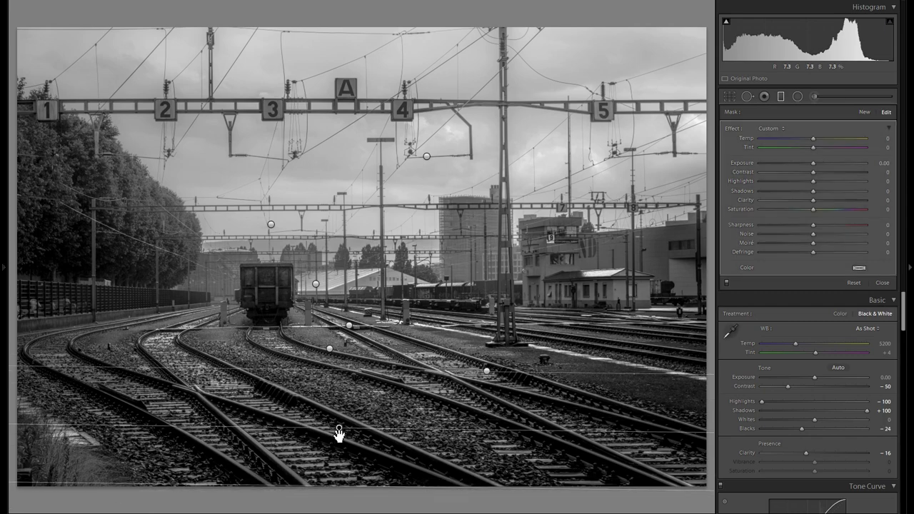
pyautogui.moveTo(341, 433); pyautogui.dragTo(340, 450)
pyautogui.moveTo(813, 163); pyautogui.dragTo(810, 162)
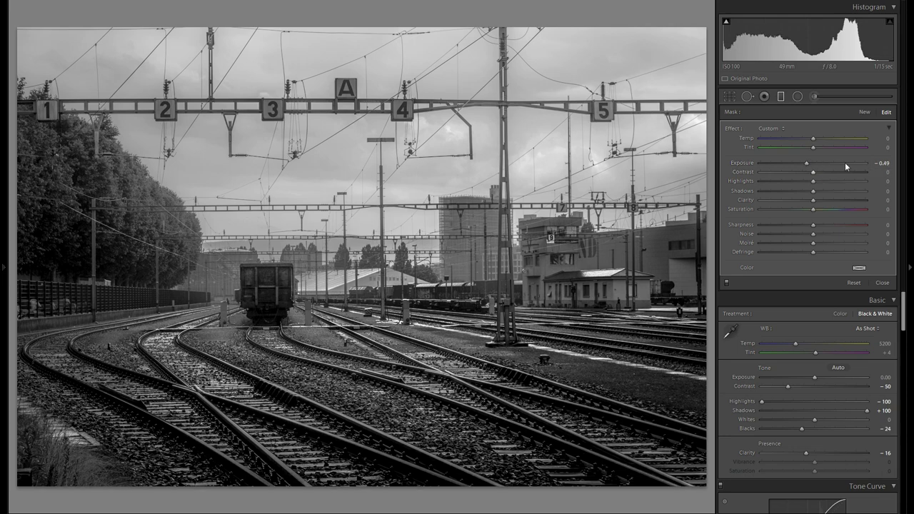
# Paint a new brush adjustment with Exposure -0.56 and size 25 along the photo's right edge, lower foreground and lower-left side.
pyautogui.click(820, 94)
pyautogui.moveTo(813, 163); pyautogui.dragTo(806, 164)
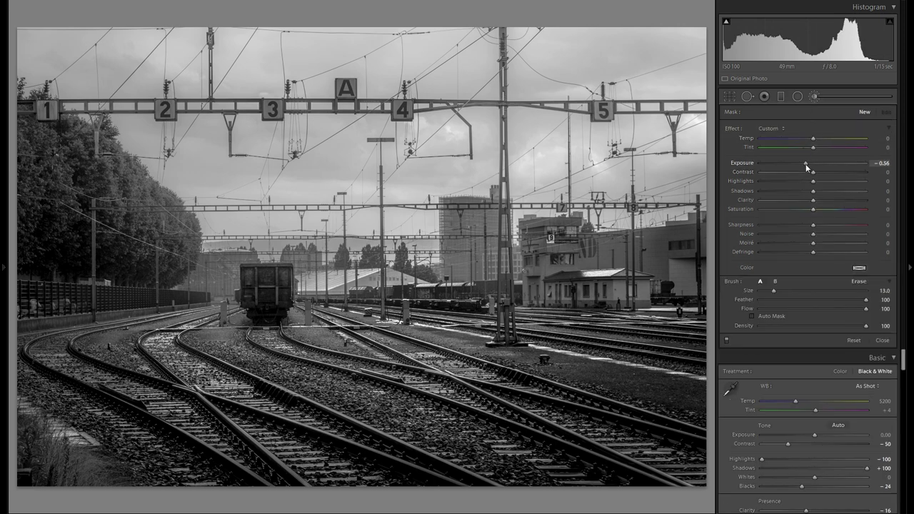
pyautogui.scroll(6, 677, 300)
pyautogui.moveTo(659, 370)
pyautogui.mouseDown()
pyautogui.moveTo(683, 460)
pyautogui.moveTo(671, 477)
pyautogui.mouseUp()
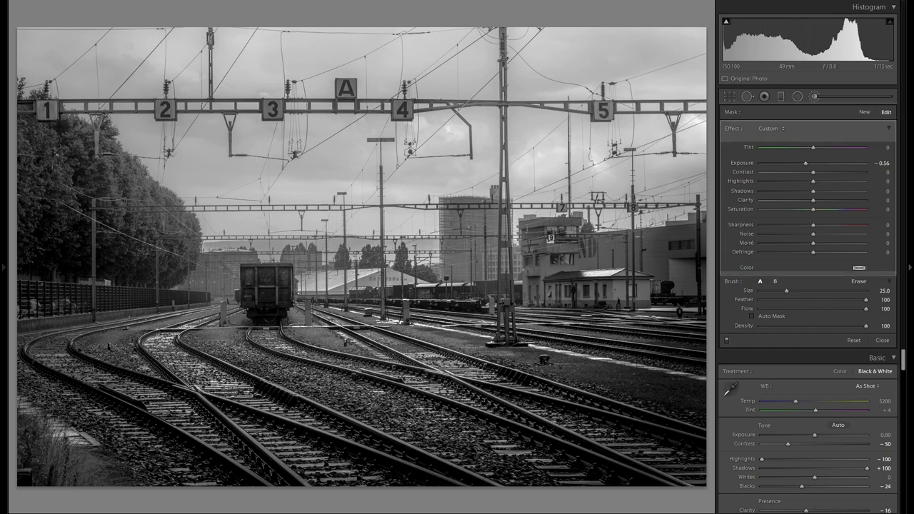
pyautogui.moveTo(593, 478)
pyautogui.mouseDown()
pyautogui.moveTo(307, 480)
pyautogui.moveTo(43, 429)
pyautogui.moveTo(28, 361)
pyautogui.moveTo(36, 309)
pyautogui.mouseUp()
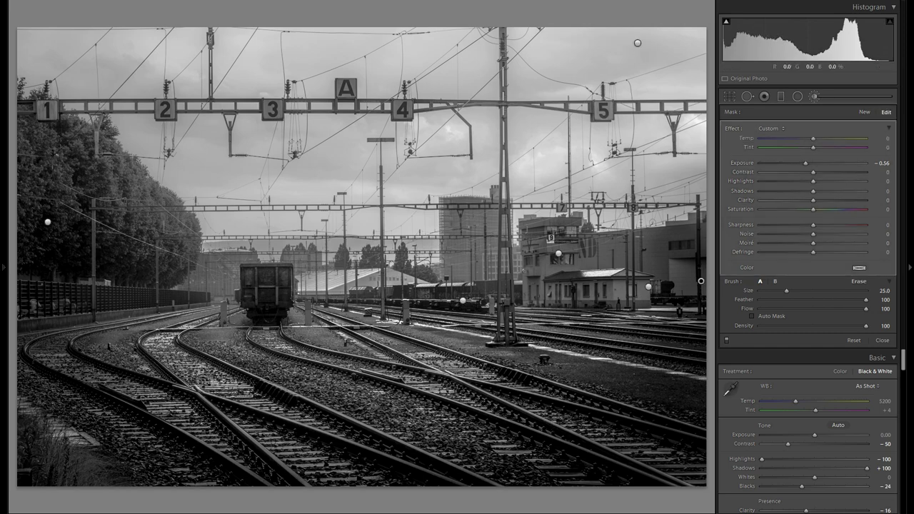
# Show the mask overlay and extend the darkening brush up over the outer part of the trees.
pyautogui.press('o')
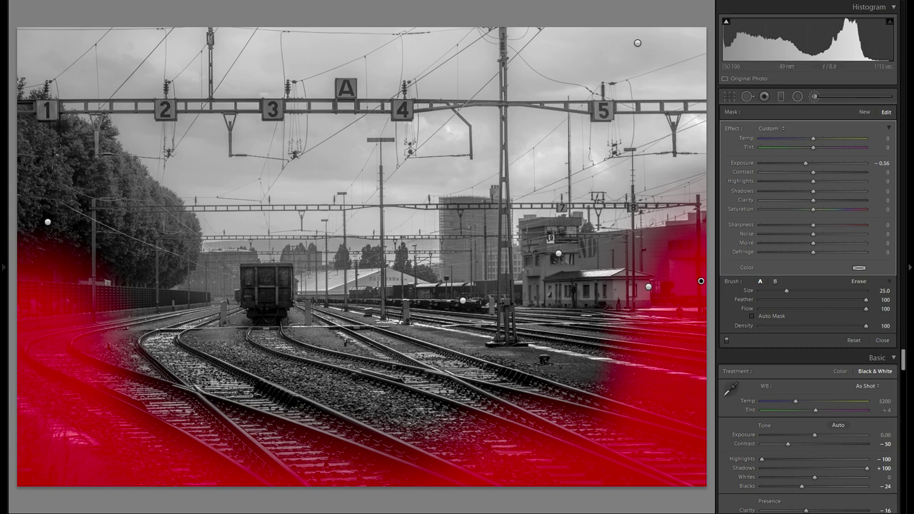
pyautogui.moveTo(45, 280); pyautogui.dragTo(45, 139)
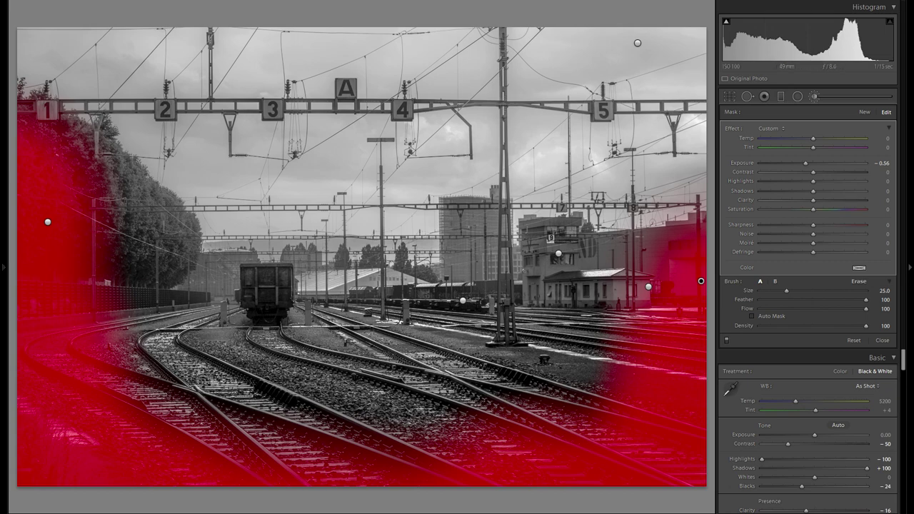
# Compare the photo with the history state from before the vignette adjustments, and return to the latest brush stroke state.
pyautogui.click(4, 267)
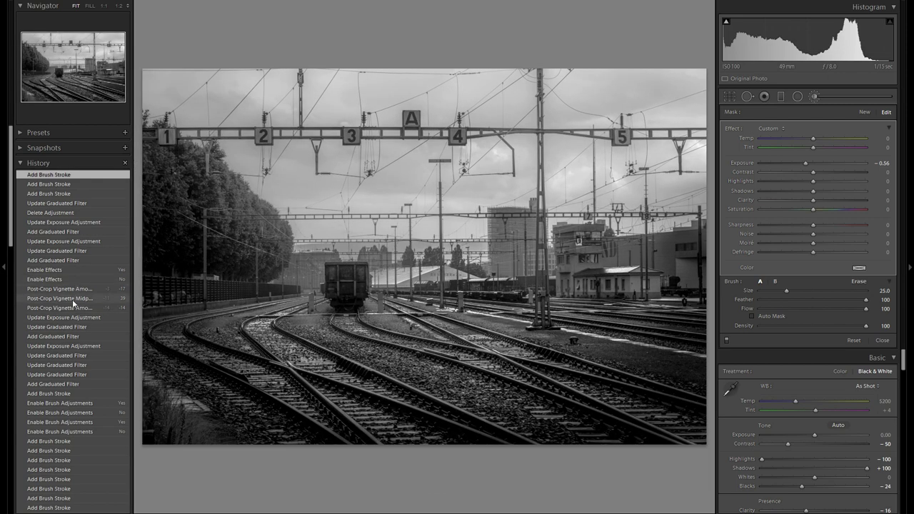
pyautogui.click(72, 319)
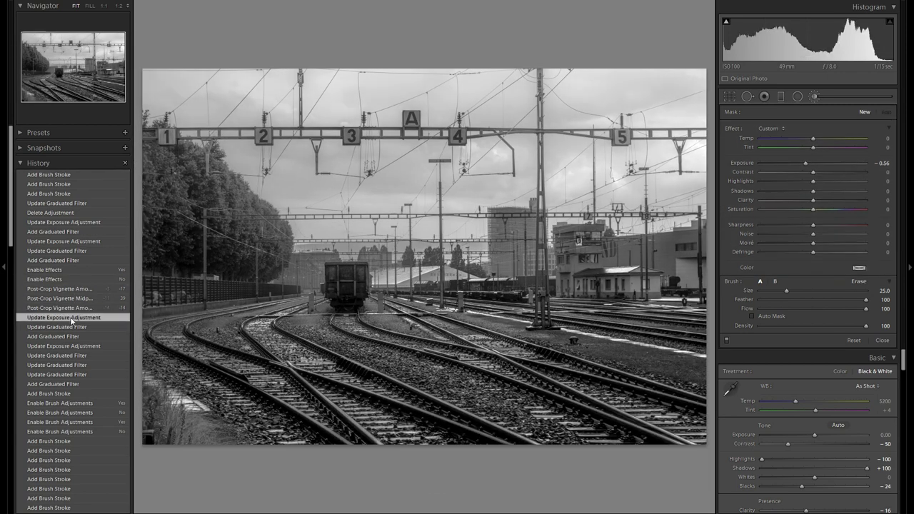
pyautogui.click(64, 174)
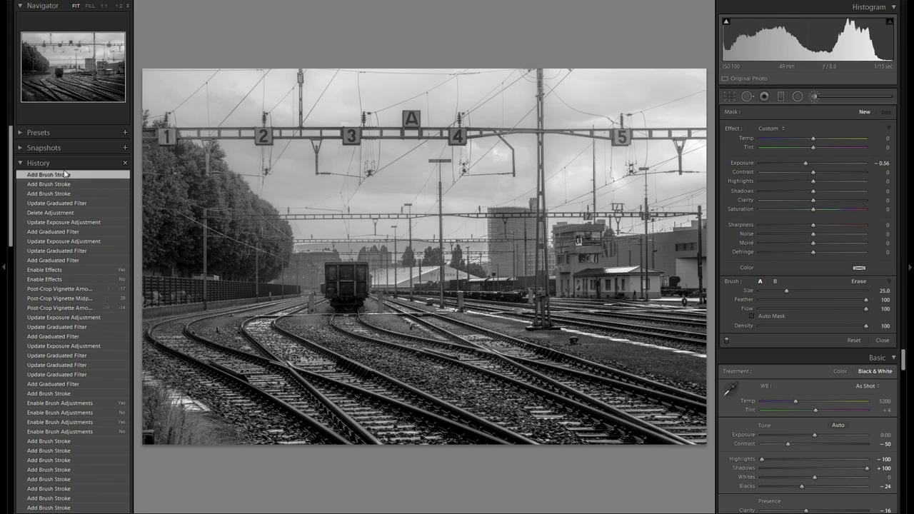
pyautogui.click(7, 200)
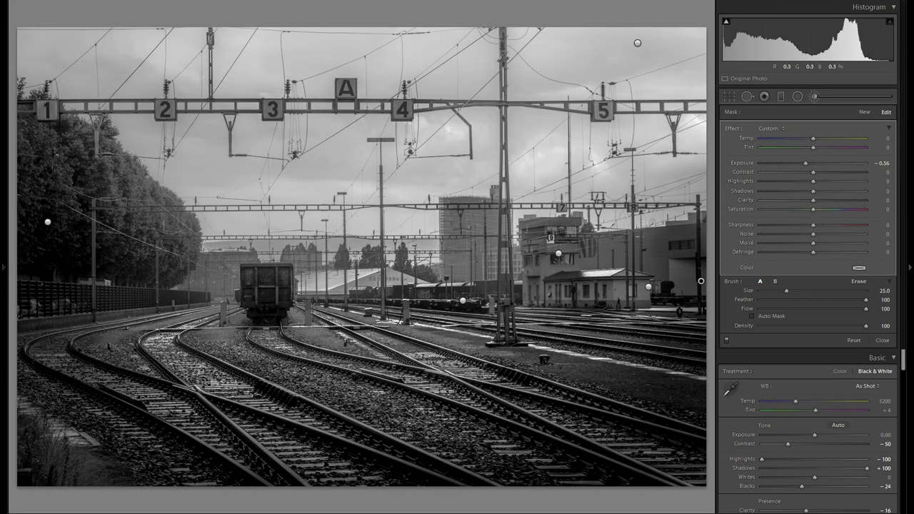
# Add a diagonal graduated filter from the upper-right sky with Exposure 0.27 and shift it slightly toward the upper right.
pyautogui.click(782, 96)
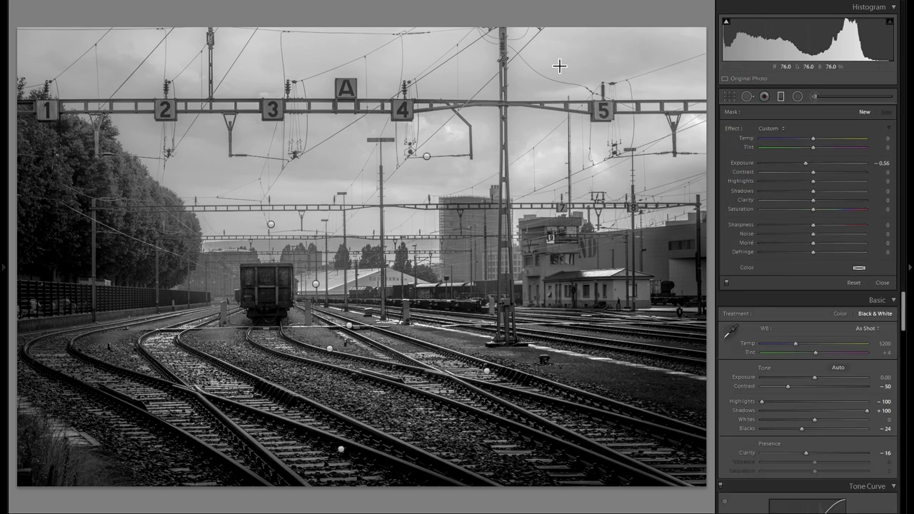
pyautogui.moveTo(514, 61); pyautogui.dragTo(400, 292)
pyautogui.moveTo(454, 176); pyautogui.dragTo(482, 142)
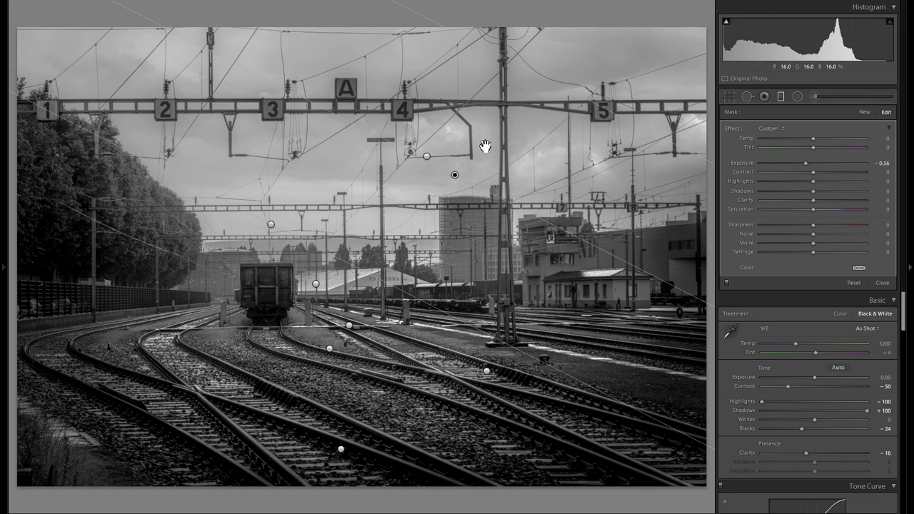
pyautogui.doubleClick(750, 163)
pyautogui.click(816, 165)
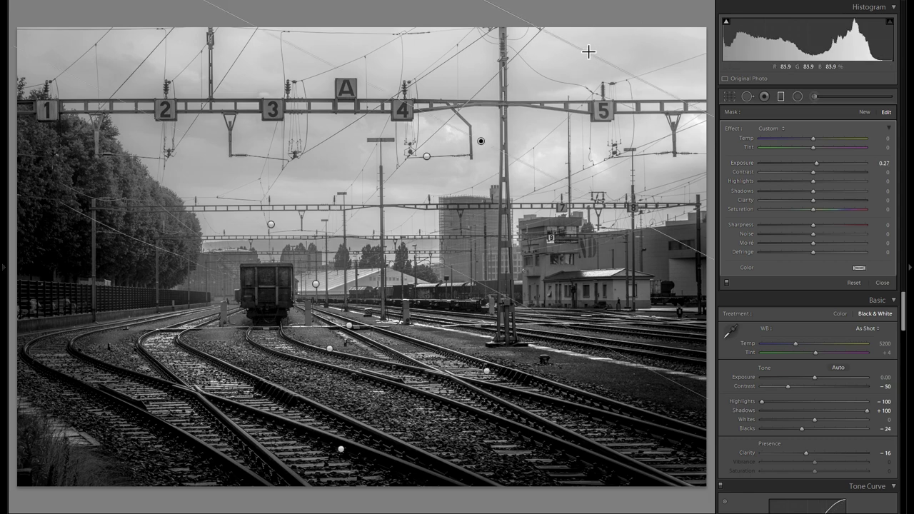
pyautogui.moveTo(485, 141); pyautogui.dragTo(518, 124)
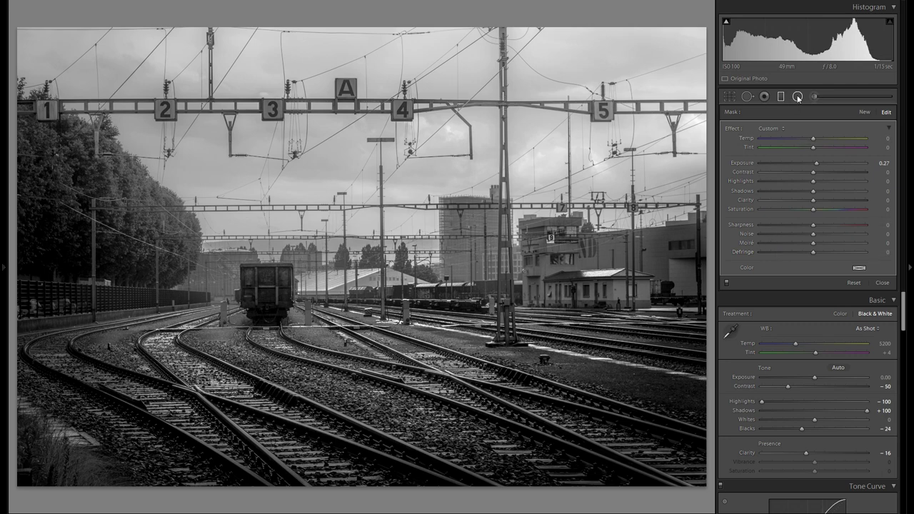
# Draw a flat elliptical radial filter with inverted mask and Exposure 0.27 over the tracks in the middle of the yard.
pyautogui.hotkey('shift', 'm')
pyautogui.doubleClick(750, 163)
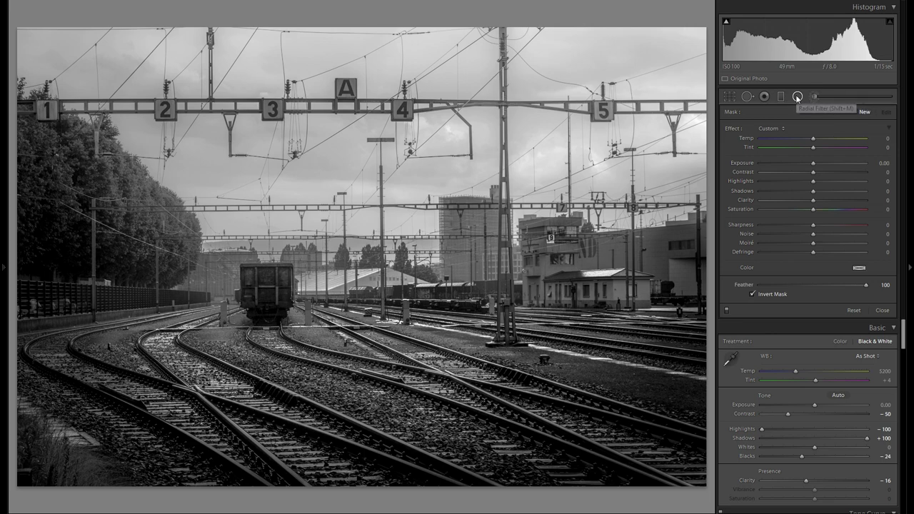
pyautogui.click(797, 97)
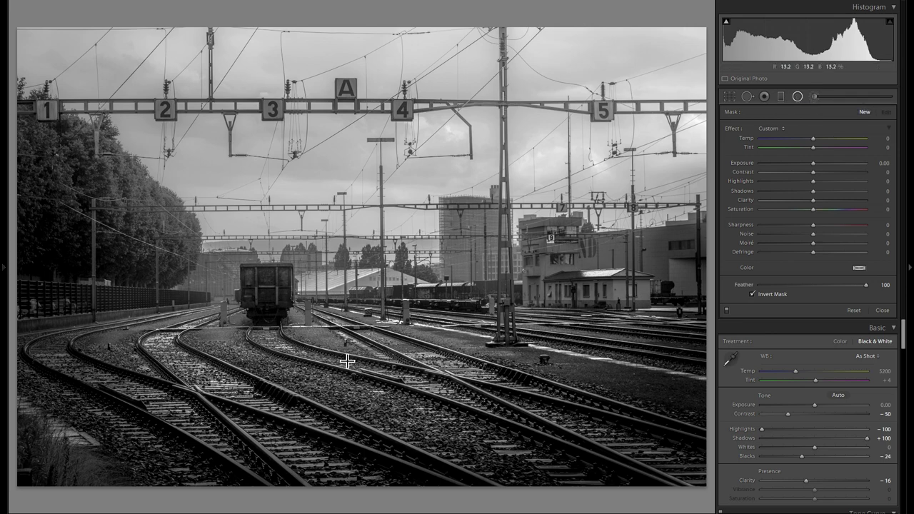
pyautogui.moveTo(334, 353); pyautogui.dragTo(429, 384)
pyautogui.moveTo(358, 354); pyautogui.dragTo(372, 358)
pyautogui.moveTo(813, 163); pyautogui.dragTo(818, 165)
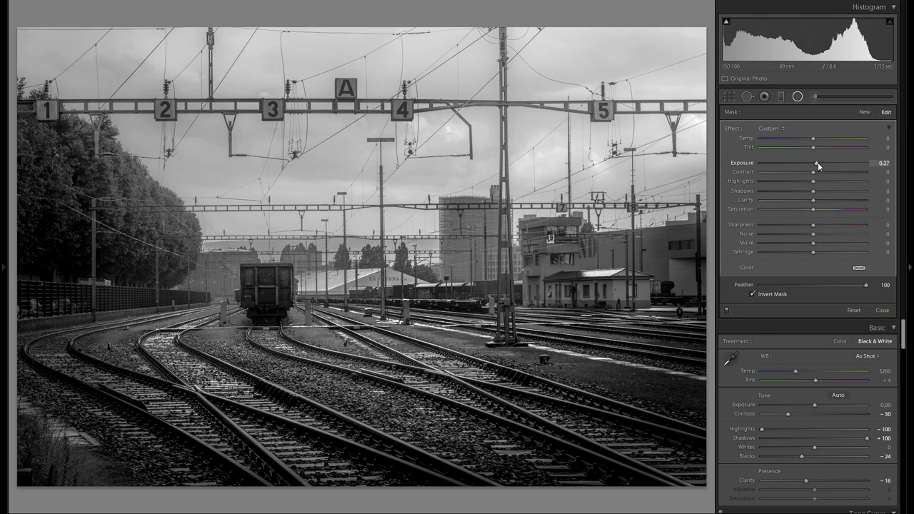
# Move and rotate the radial filter to follow the diagonal rails right of centre, and set its Exposure to 0.56.
pyautogui.moveTo(347, 364)
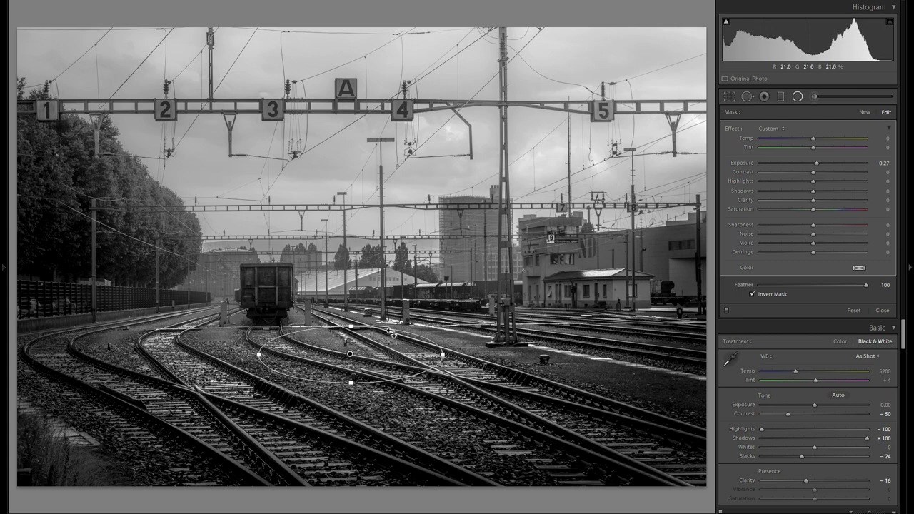
pyautogui.moveTo(395, 334); pyautogui.dragTo(436, 386)
pyautogui.moveTo(816, 164); pyautogui.dragTo(820, 165)
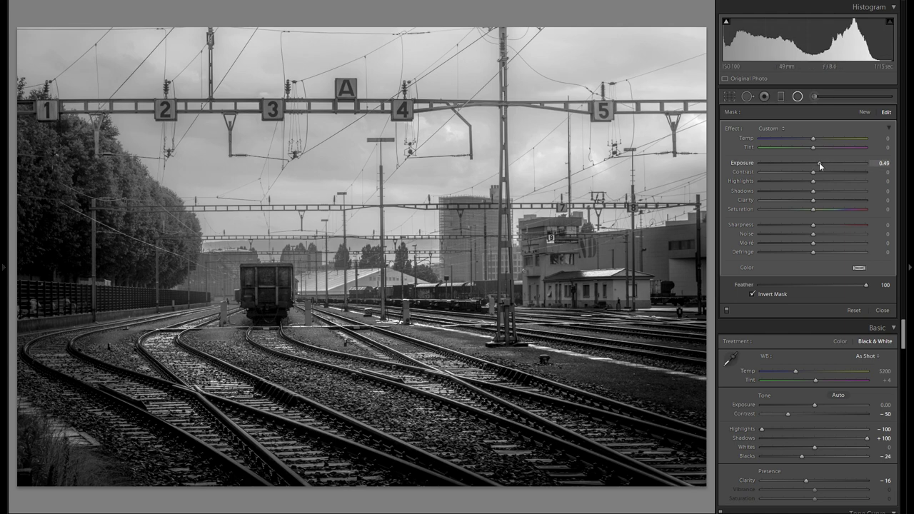
pyautogui.moveTo(391, 345); pyautogui.dragTo(382, 341)
# Duplicate the radial filter and place the copy over the tracks beyond the mast at the photo's right side.
pyautogui.rightClick(457, 363)
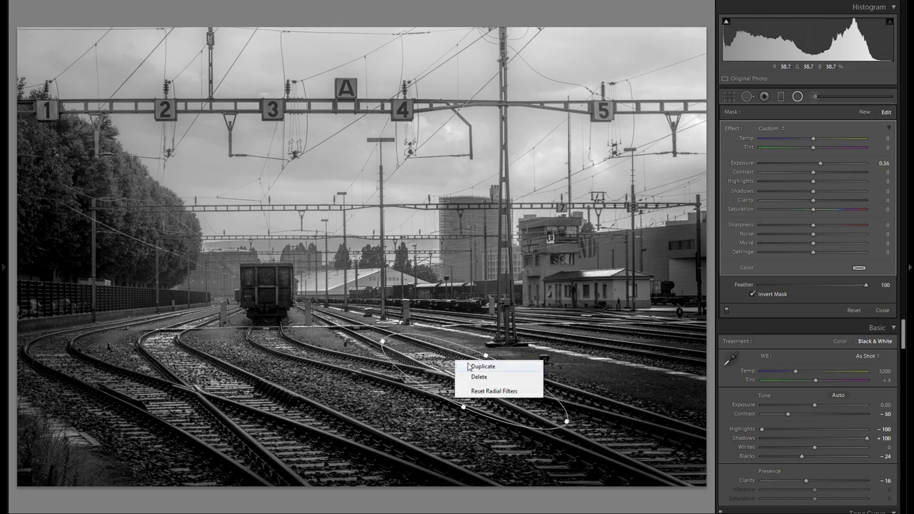
pyautogui.click(468, 367)
pyautogui.moveTo(565, 342); pyautogui.dragTo(578, 335)
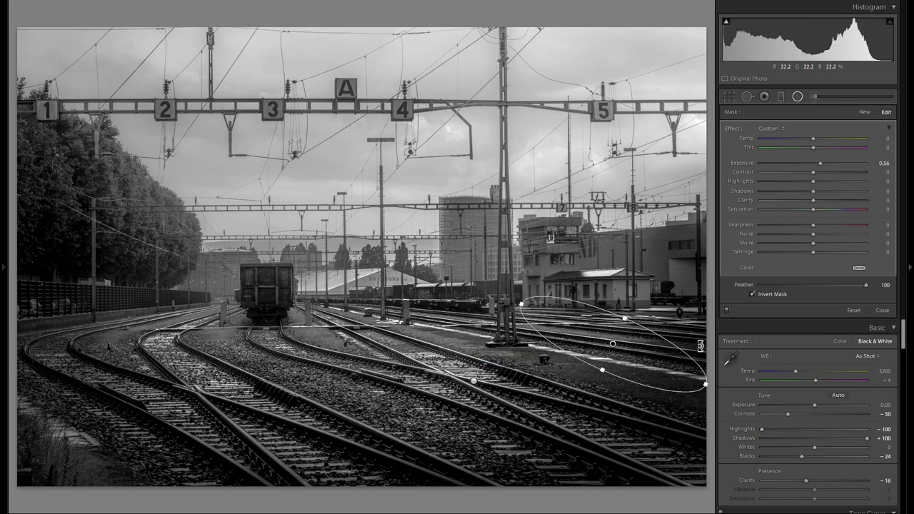
# Duplicate the radial filter onto the rails in the centre-left foreground and raise the copy's Exposure to 0.92.
pyautogui.rightClick(657, 348)
pyautogui.click(656, 348)
pyautogui.moveTo(619, 338); pyautogui.dragTo(316, 405)
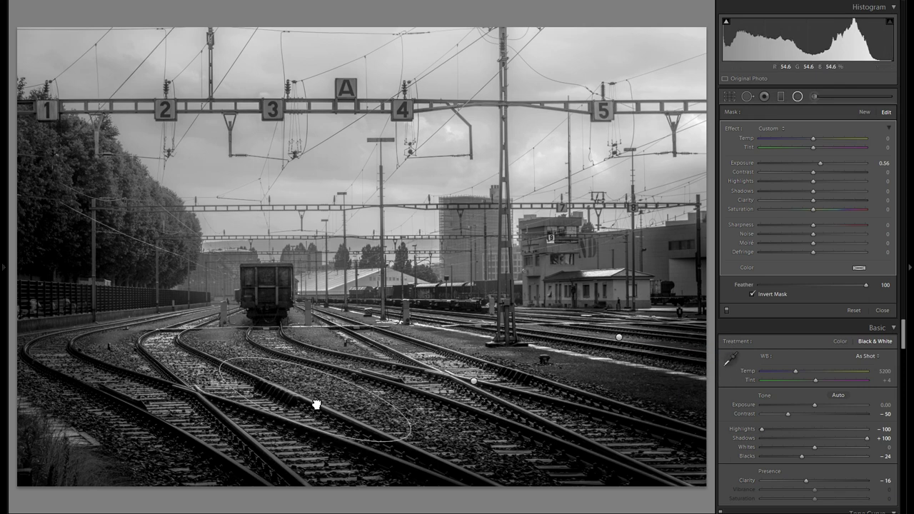
pyautogui.moveTo(821, 163); pyautogui.dragTo(828, 163)
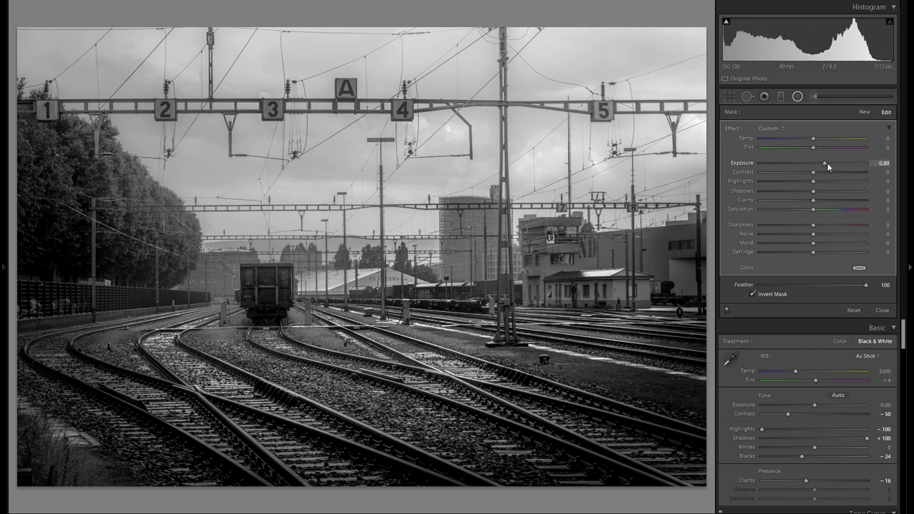
# Duplicate the brightening radial filter over the left tracks, the rails in front of the wagon and the tracks right of the wagon.
pyautogui.rightClick(325, 396)
pyautogui.click(339, 404)
pyautogui.moveTo(339, 406); pyautogui.dragTo(301, 352)
pyautogui.rightClick(188, 368)
pyautogui.click(202, 373)
pyautogui.rightClick(301, 349)
pyautogui.click(312, 354)
pyautogui.moveTo(291, 352); pyautogui.dragTo(363, 333)
# Duplicate the radial filter over the parked freight wagons near the mast, compare the radial filters' effect, and resize the copy.
pyautogui.rightClick(361, 327)
pyautogui.click(374, 332)
pyautogui.moveTo(365, 331); pyautogui.dragTo(498, 295)
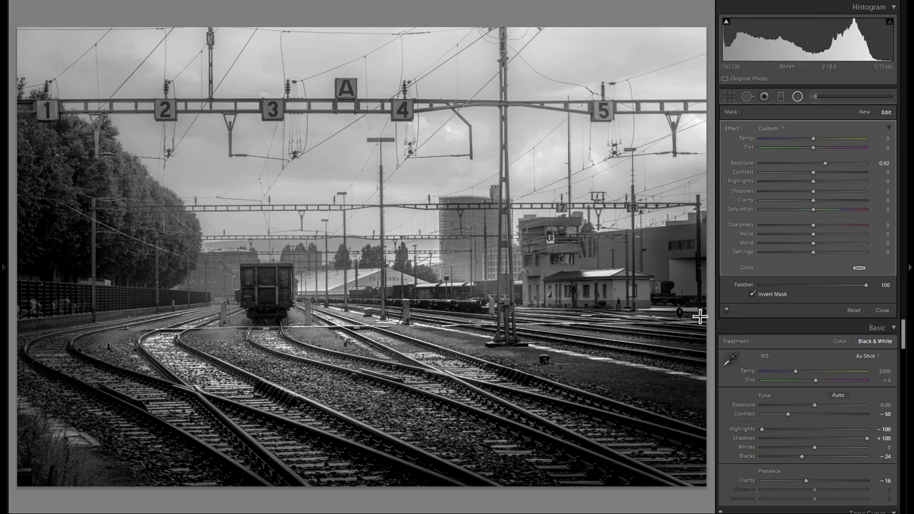
pyautogui.click(726, 311)
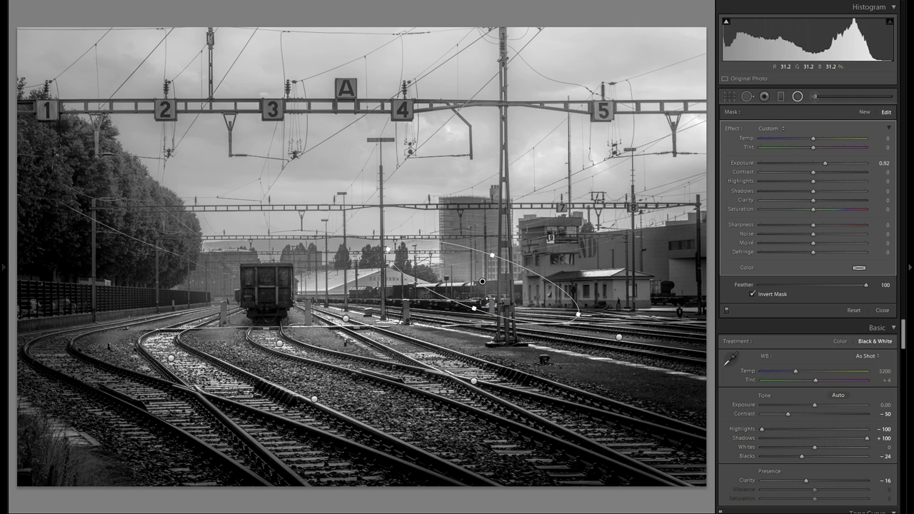
pyautogui.moveTo(579, 314); pyautogui.dragTo(595, 300)
# Duplicate the radial filter as small circles over the low white building and the signal tower.
pyautogui.rightClick(500, 292)
pyautogui.click(520, 295)
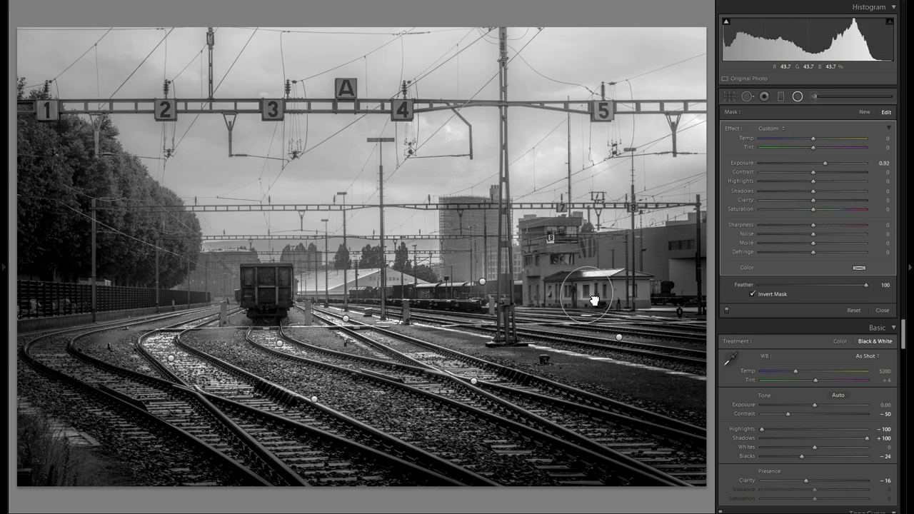
pyautogui.rightClick(594, 300)
pyautogui.click(597, 301)
pyautogui.moveTo(597, 301); pyautogui.dragTo(546, 279)
# Duplicate the small radial filter onto the warehouse wall at the right and set its Exposure to 0.63.
pyautogui.rightClick(544, 274)
pyautogui.click(554, 280)
pyautogui.moveTo(555, 278); pyautogui.dragTo(675, 257)
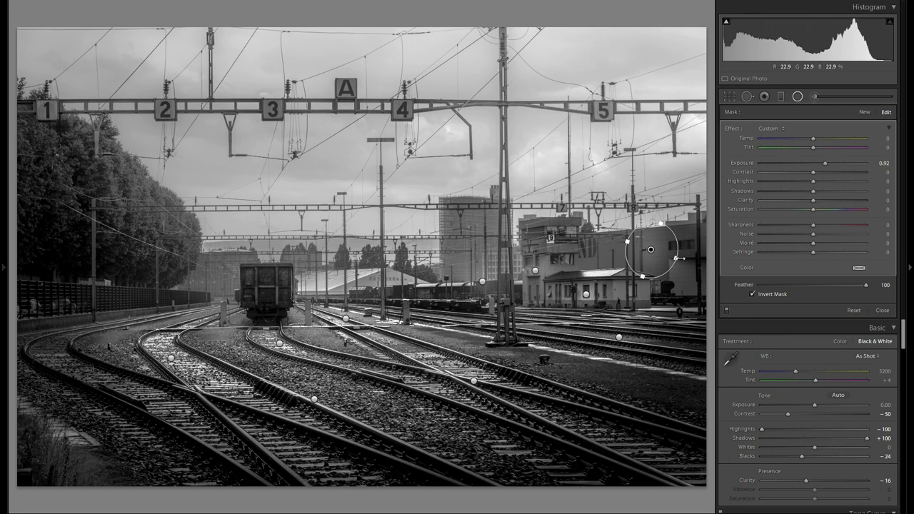
pyautogui.click(824, 163)
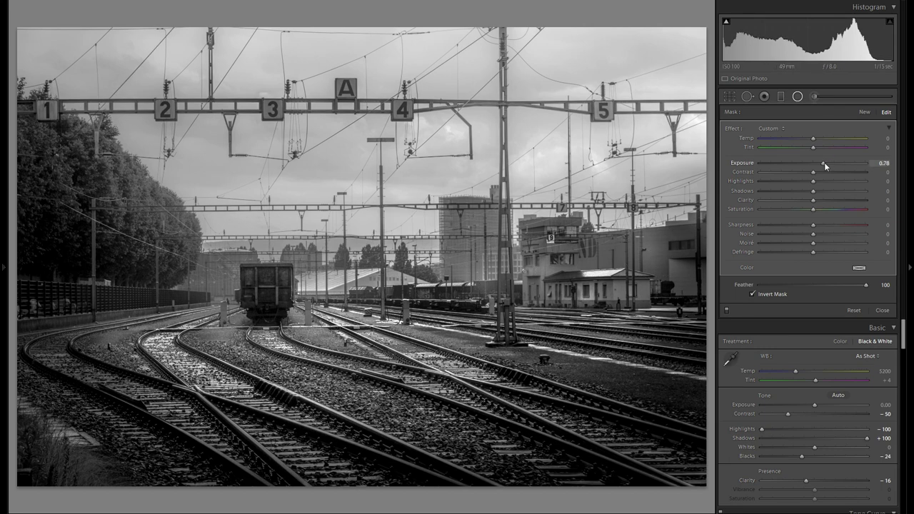
pyautogui.moveTo(823, 163); pyautogui.dragTo(822, 164)
# Duplicate the radial filter over the dark ground and rails in the right foreground, setting the lowest copy's Exposure to 0.74.
pyautogui.rightClick(665, 249)
pyautogui.click(679, 254)
pyautogui.moveTo(661, 259); pyautogui.dragTo(605, 381)
pyautogui.moveTo(558, 358); pyautogui.dragTo(548, 358)
pyautogui.rightClick(580, 359)
pyautogui.press('Escape')
pyautogui.moveTo(549, 432); pyautogui.dragTo(493, 440)
pyautogui.rightClick(577, 421)
pyautogui.click(593, 427)
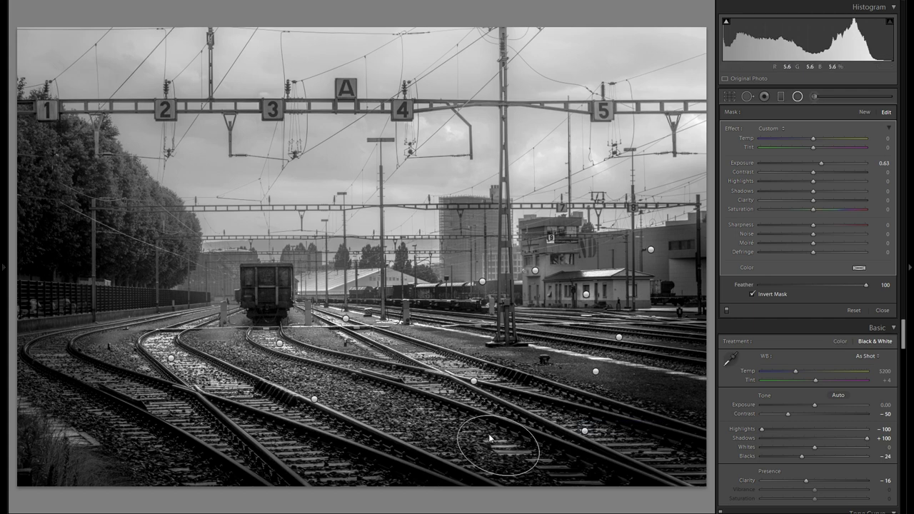
pyautogui.moveTo(822, 163); pyautogui.dragTo(824, 167)
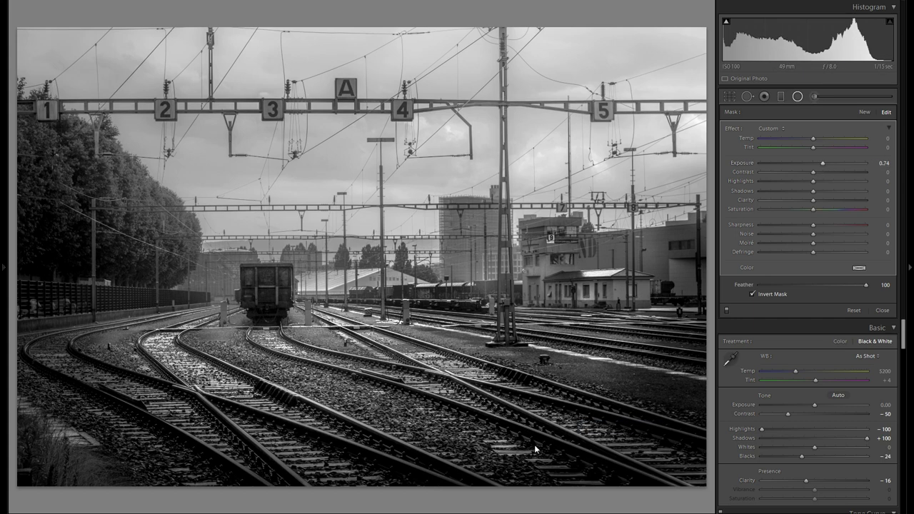
# Duplicate the radial filter onto the central foreground rails and the curved tracks at the left, with Exposure 0.92 on the left curve.
pyautogui.rightClick(498, 443)
pyautogui.click(514, 450)
pyautogui.moveTo(498, 446); pyautogui.dragTo(70, 349)
pyautogui.rightClick(399, 406)
pyautogui.click(407, 410)
pyautogui.rightClick(86, 362)
pyautogui.click(101, 369)
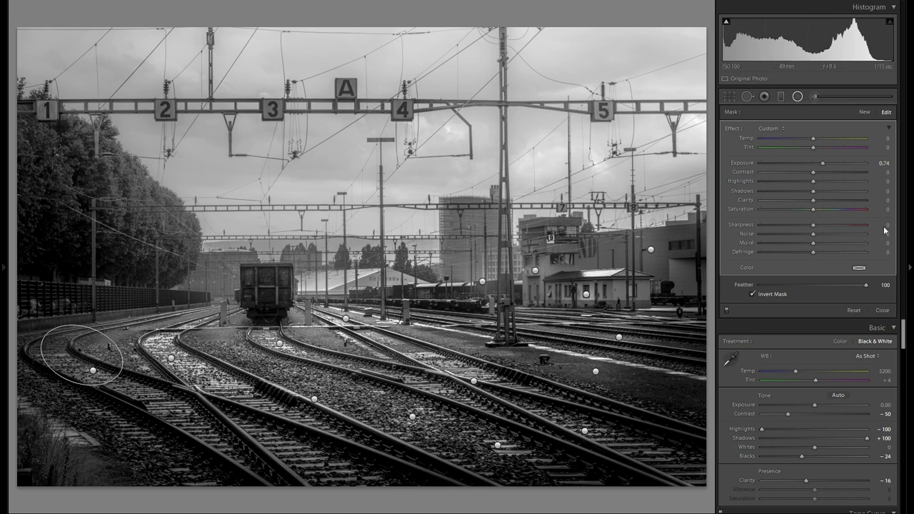
pyautogui.moveTo(823, 163); pyautogui.dragTo(826, 162)
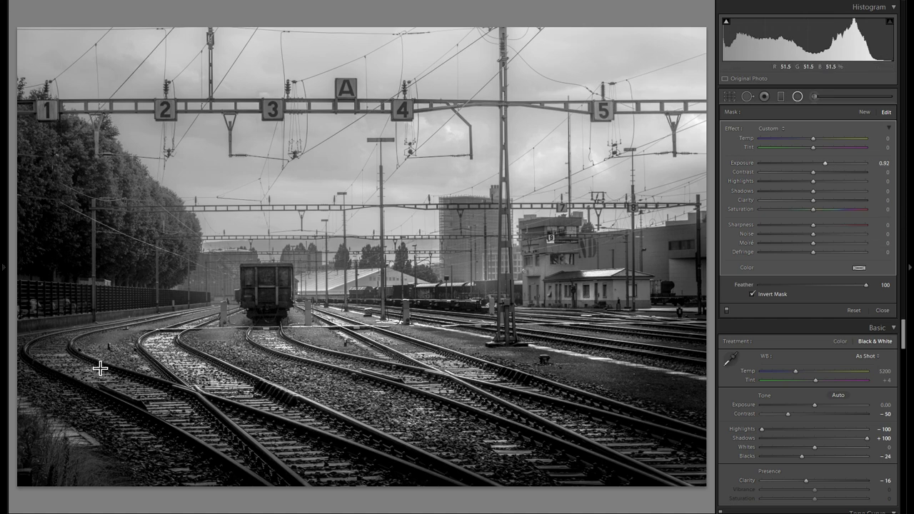
# Duplicate the left-curve radial filter and place the copy at the left edge of the standing wagon.
pyautogui.rightClick(68, 358)
pyautogui.click(84, 363)
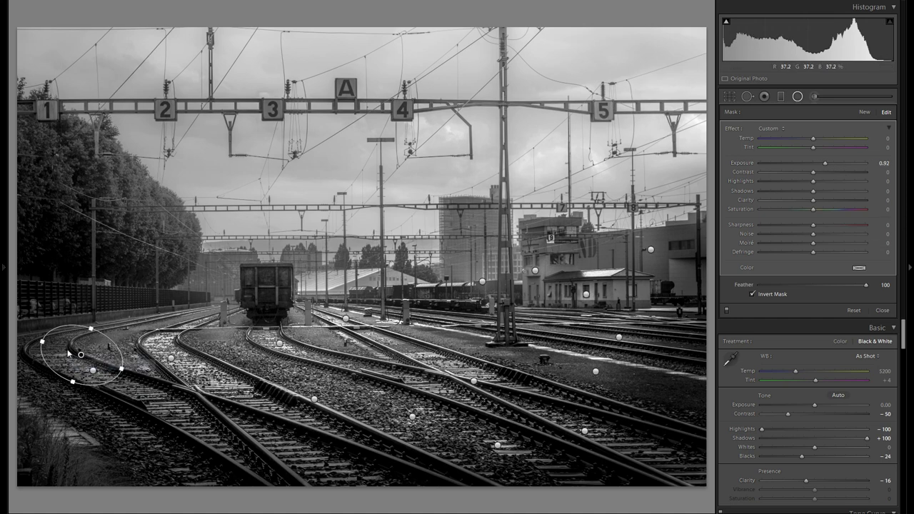
pyautogui.click(242, 287)
pyautogui.moveTo(229, 278); pyautogui.dragTo(226, 272)
# Duplicate the wagon's radial filter into the sky below signs 3 and A and reshape the copy.
pyautogui.rightClick(226, 271)
pyautogui.click(248, 278)
pyautogui.moveTo(238, 277); pyautogui.dragTo(323, 200)
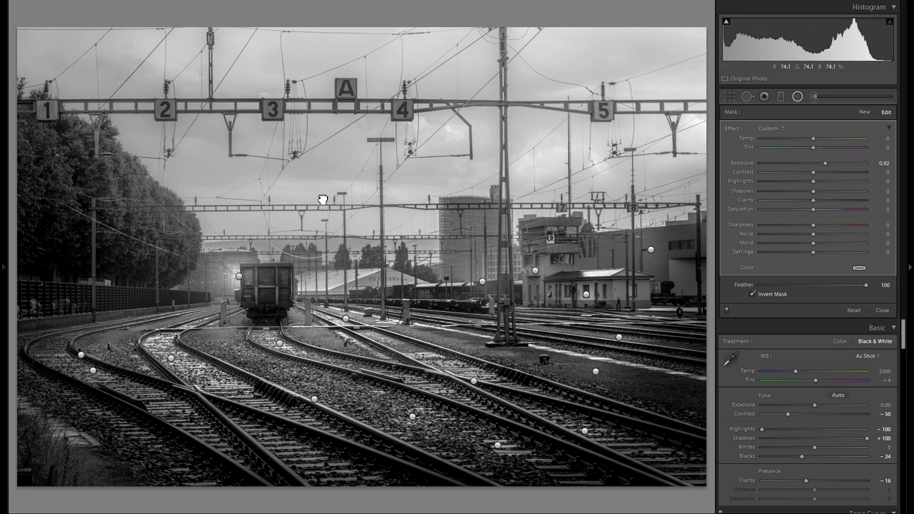
pyautogui.moveTo(316, 166); pyautogui.dragTo(333, 187)
pyautogui.moveTo(292, 155); pyautogui.dragTo(260, 144)
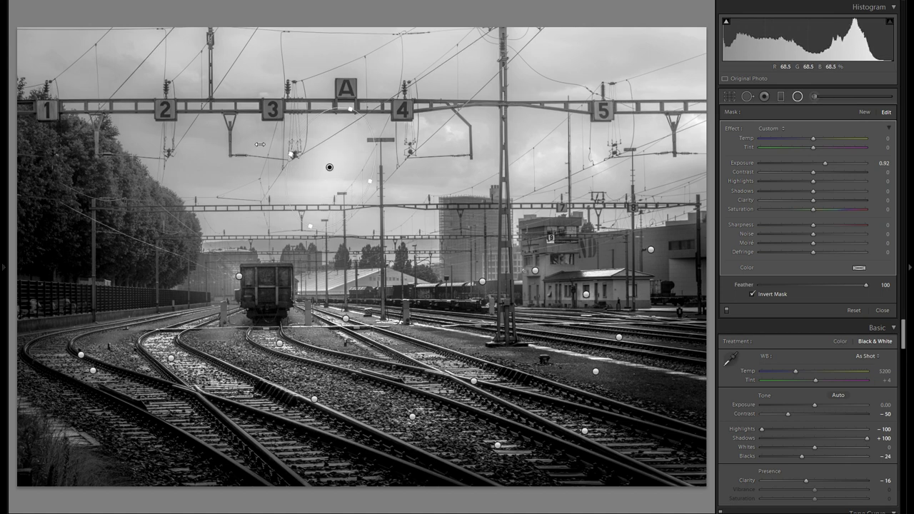
# Duplicate the sky radial filter to the right of the central mast, above the buildings, and set its Exposure to 0.42.
pyautogui.rightClick(330, 168)
pyautogui.click(357, 176)
pyautogui.moveTo(330, 168)
pyautogui.mouseDown()
pyautogui.moveTo(532, 184)
pyautogui.moveTo(603, 208)
pyautogui.mouseUp()
pyautogui.moveTo(826, 167); pyautogui.dragTo(822, 167)
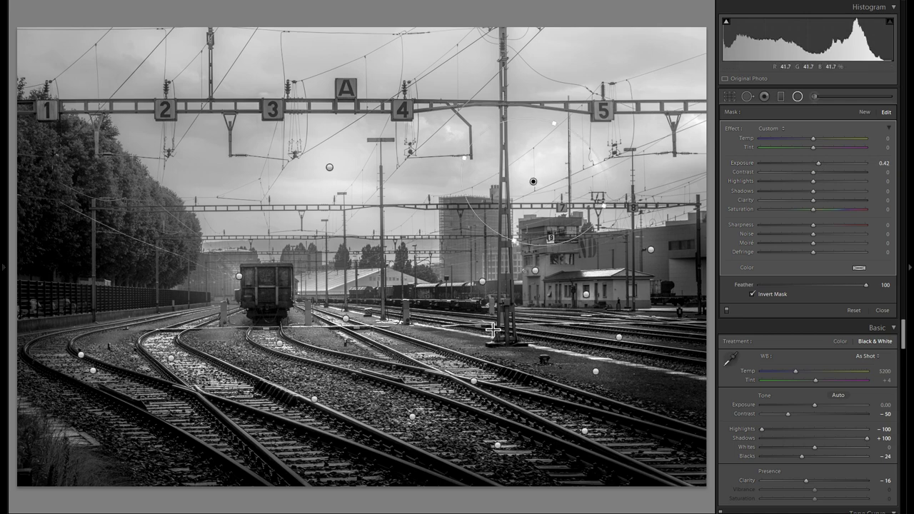
# Duplicate the foreground rails' radial filter onto the signal tower's upper floor, flatten it horizontally, and set its Exposure to 0.78.
pyautogui.click(474, 381)
pyautogui.rightClick(500, 382)
pyautogui.click(521, 389)
pyautogui.moveTo(505, 392); pyautogui.dragTo(627, 224)
pyautogui.moveTo(823, 169); pyautogui.dragTo(825, 169)
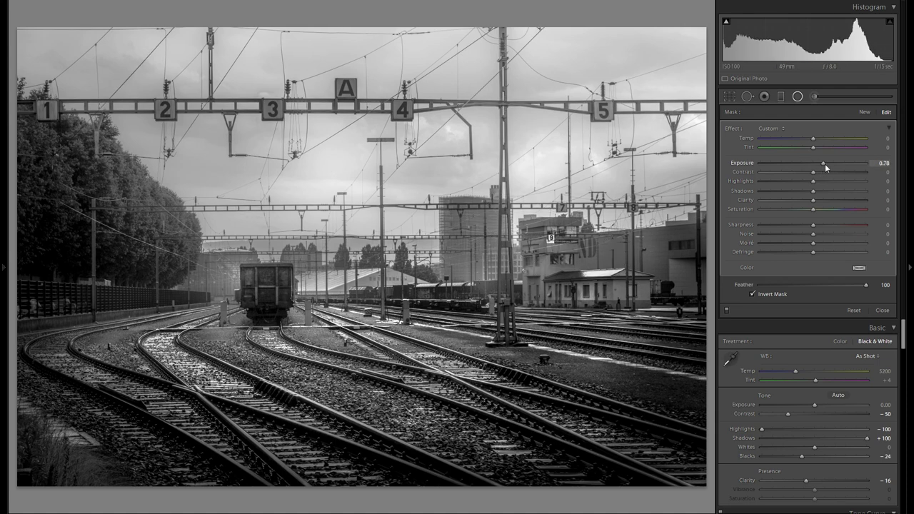
pyautogui.moveTo(554, 268); pyautogui.dragTo(553, 256)
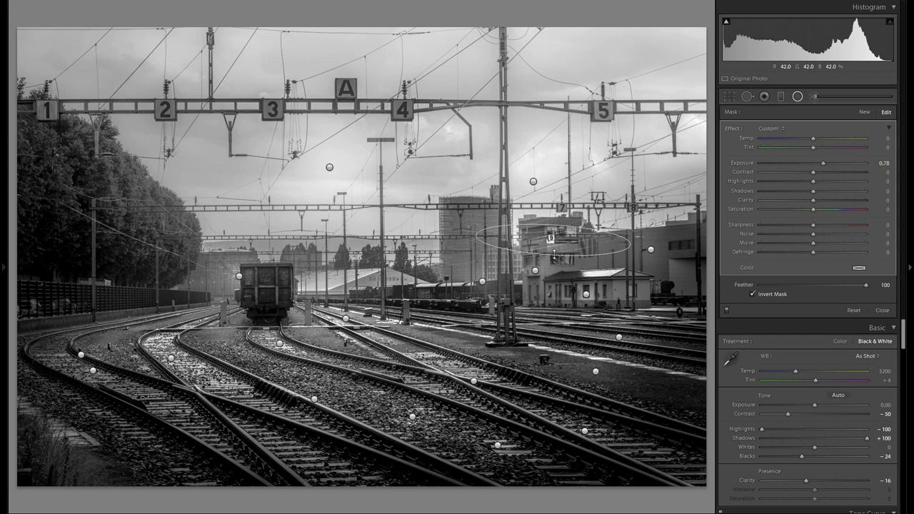
# Duplicate the flat signal tower radial filter and place the copy over the row of parked freight wagons.
pyautogui.rightClick(561, 245)
pyautogui.click(585, 253)
pyautogui.moveTo(573, 248); pyautogui.dragTo(462, 298)
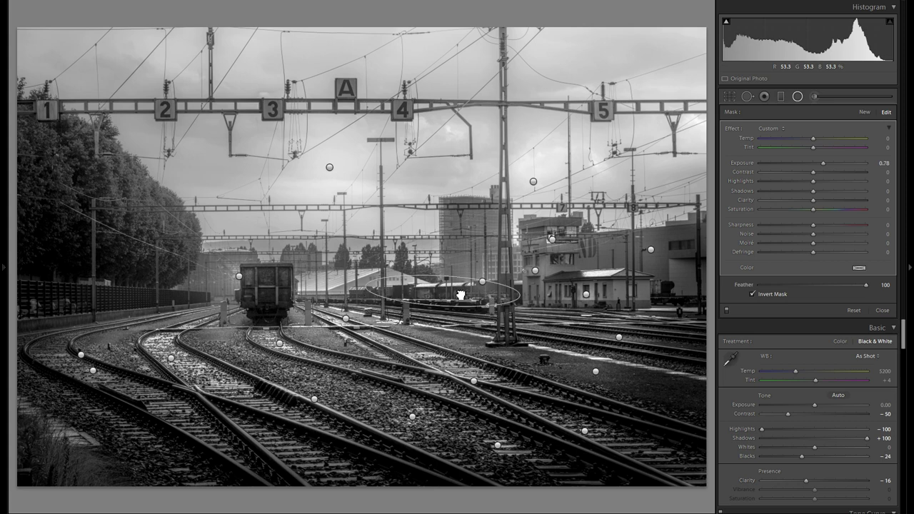
# Duplicate the flat radial filter onto the distant white shed right of the standing wagon and set its Exposure to 0.74.
pyautogui.rightClick(451, 290)
pyautogui.click(480, 294)
pyautogui.moveTo(457, 300); pyautogui.dragTo(349, 294)
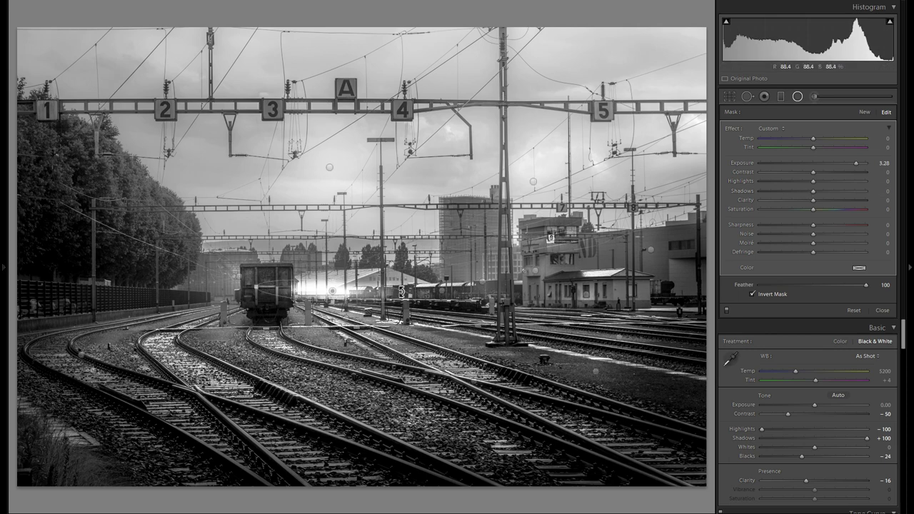
pyautogui.click(822, 162)
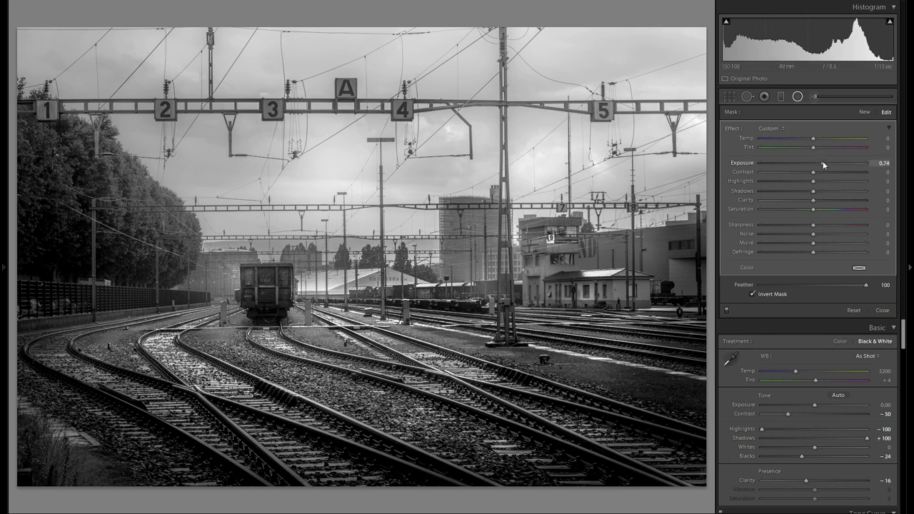
# Duplicate the white shed's flat radial filter onto the trees, make the copy taller, and set its Exposure to 0.85.
pyautogui.rightClick(333, 292)
pyautogui.click(380, 306)
pyautogui.moveTo(159, 220); pyautogui.dragTo(195, 220)
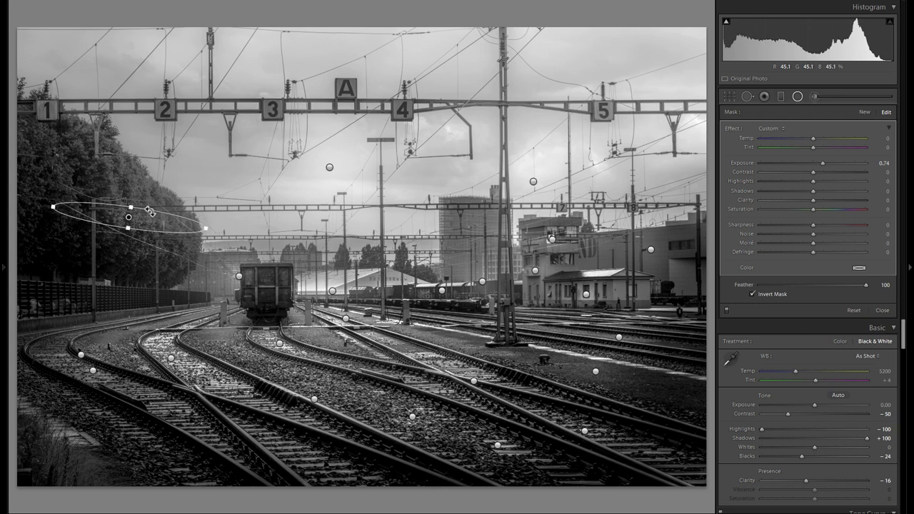
pyautogui.moveTo(146, 189); pyautogui.dragTo(147, 175)
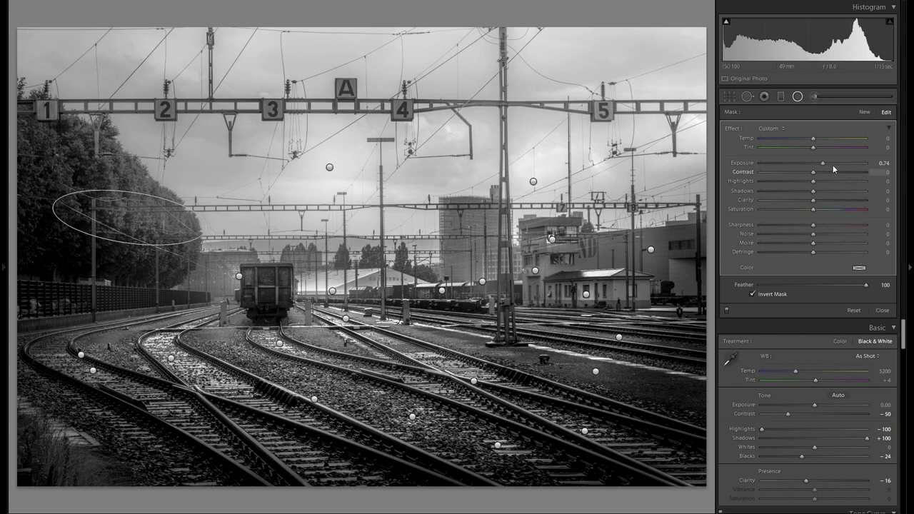
# Duplicate the trees' radial filter and place the copy over the fence and rails beneath them.
pyautogui.moveTo(170, 223); pyautogui.dragTo(173, 312)
pyautogui.rightClick(168, 203)
pyautogui.click(183, 210)
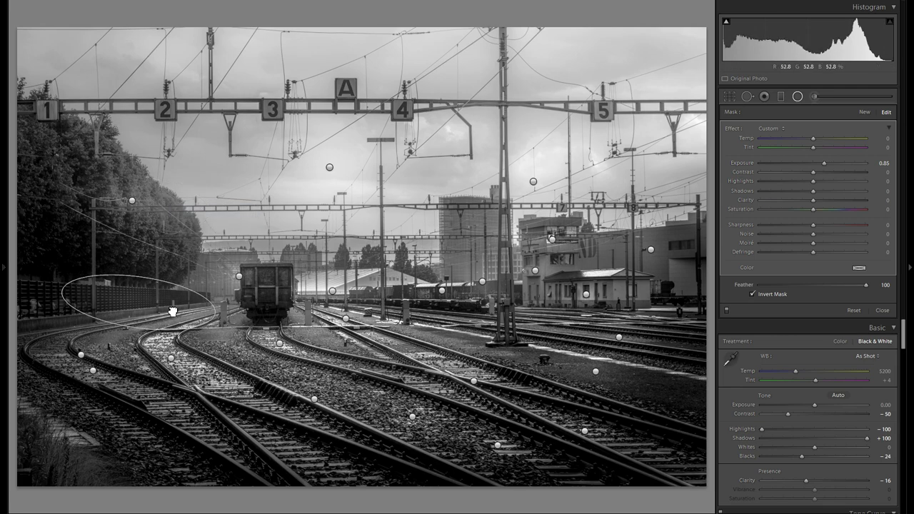
# Compare the photo with and without the radial filters by toggling their effect off and on twice.
pyautogui.click(728, 310)
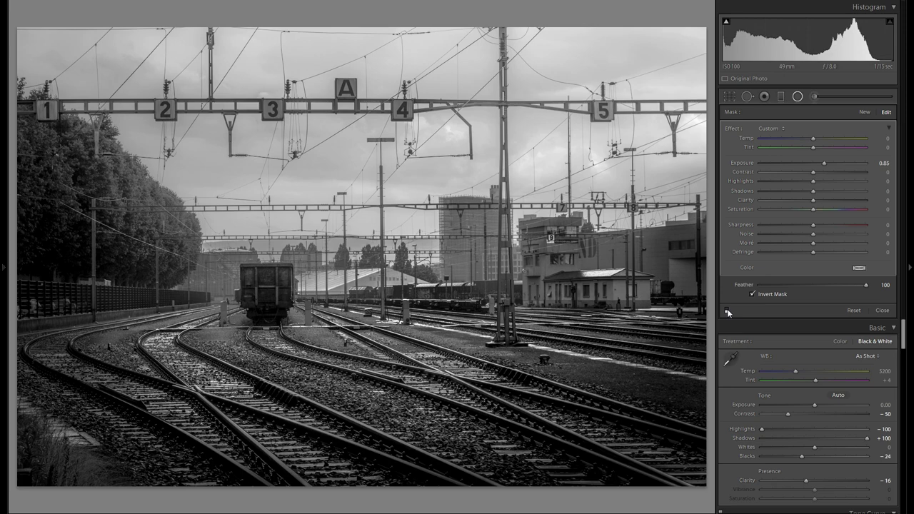
pyautogui.click(728, 311)
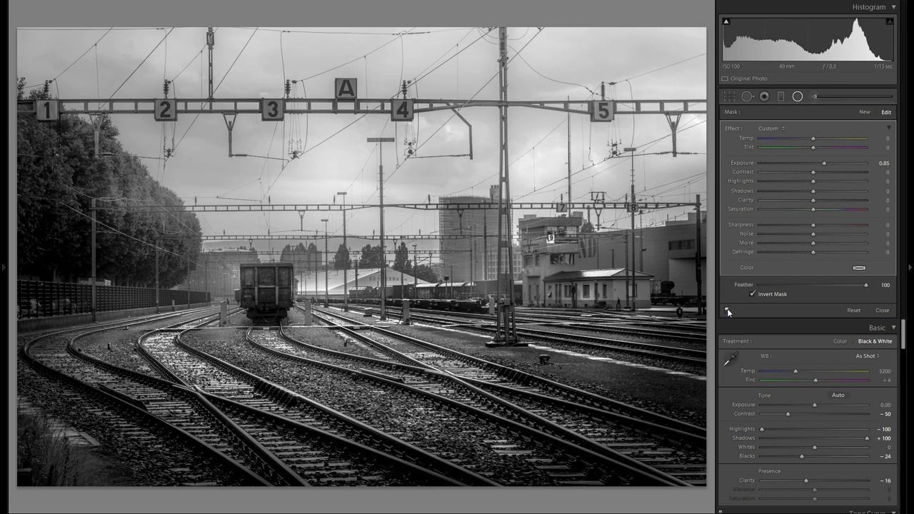
pyautogui.click(728, 312)
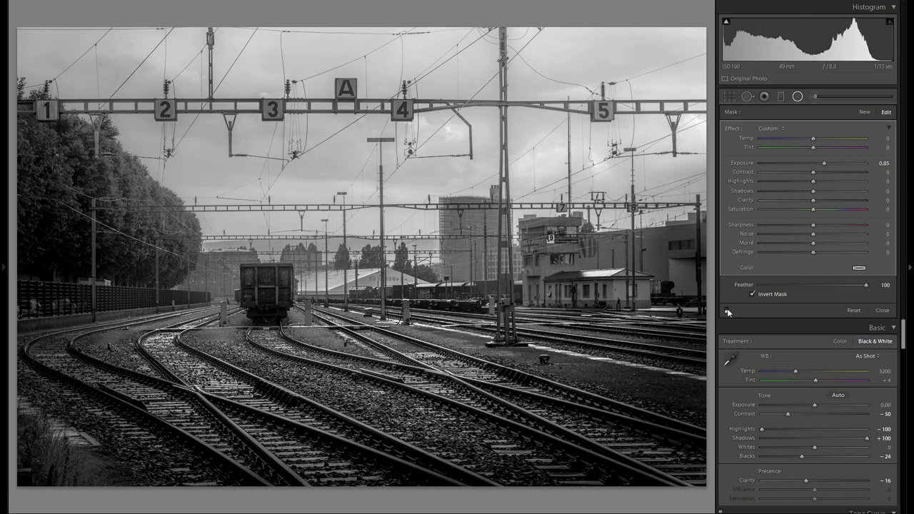
pyautogui.click(727, 312)
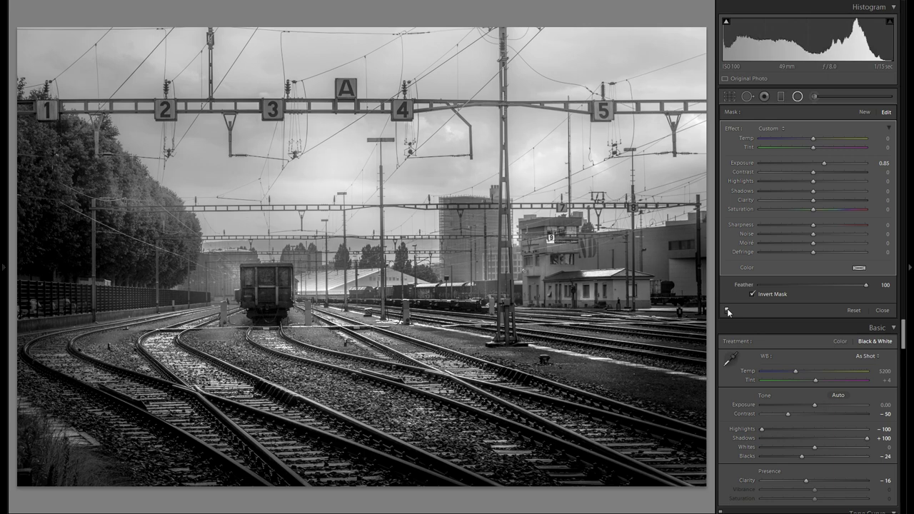
# Draw a new radial filter over the ground just left of the central mast's base and set its Exposure to -0.60.
pyautogui.click(866, 112)
pyautogui.moveTo(370, 346); pyautogui.dragTo(427, 369)
pyautogui.moveTo(811, 168); pyautogui.dragTo(807, 164)
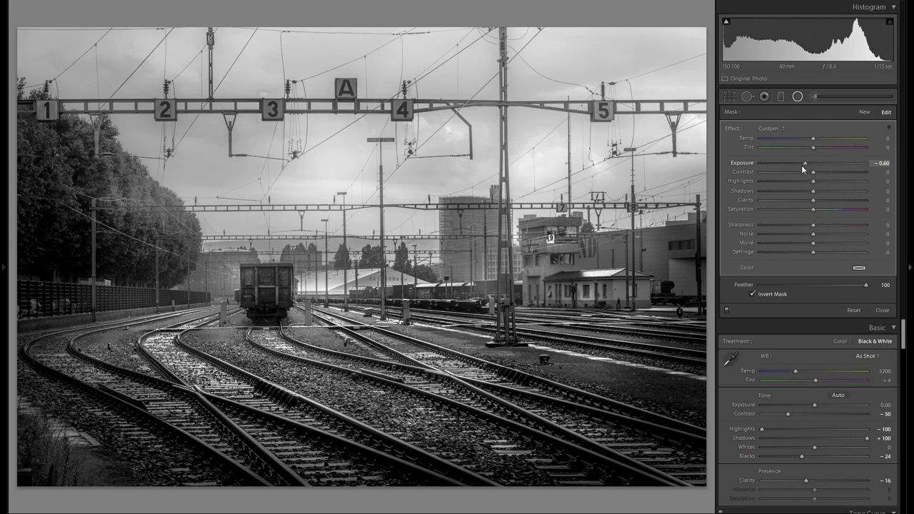
pyautogui.moveTo(405, 325); pyautogui.dragTo(456, 333)
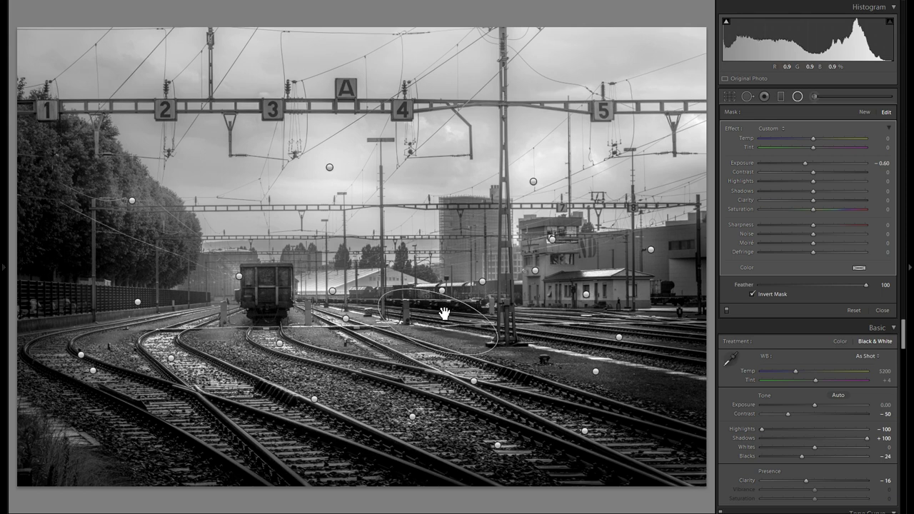
# Duplicate the darkening radial filter onto the dark ground right of the central mast and onto the tracks at the photo's right edge.
pyautogui.rightClick(446, 322)
pyautogui.moveTo(457, 335); pyautogui.dragTo(701, 320)
pyautogui.rightClick(669, 387)
pyautogui.click(689, 387)
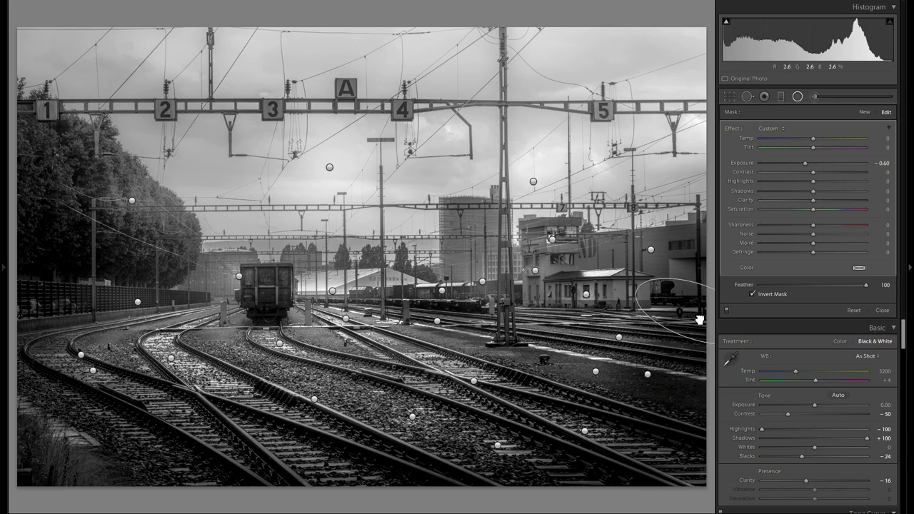
# Duplicate the darkening radial filter onto two foreground ballast areas and the ballast below the standing wagon, setting the wagon copy's Exposure to -0.85.
pyautogui.rightClick(699, 317)
pyautogui.click(729, 319)
pyautogui.moveTo(453, 364); pyautogui.dragTo(253, 355)
pyautogui.rightClick(350, 392)
pyautogui.click(369, 396)
pyautogui.rightClick(297, 445)
pyautogui.click(318, 449)
pyautogui.moveTo(806, 163); pyautogui.dragTo(803, 164)
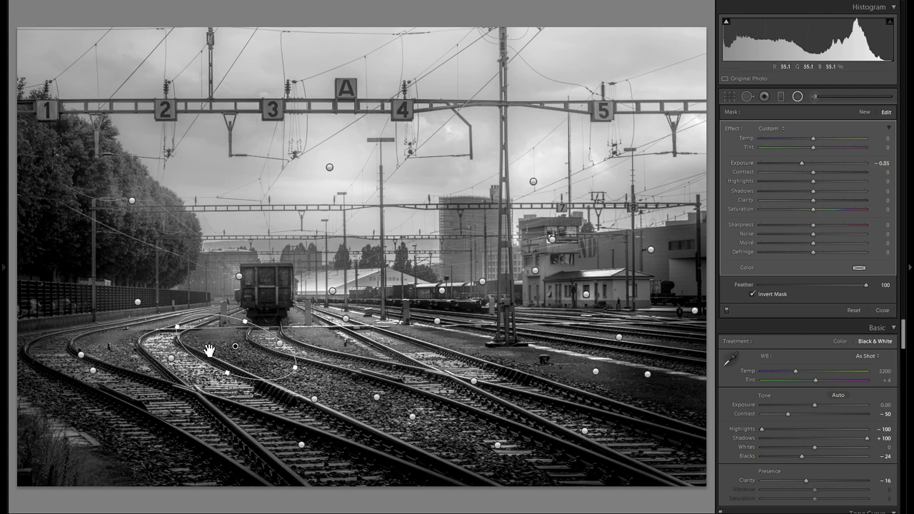
# Duplicate the darkening radial filter below the wagon and place the copy on the ballast between the leftmost curved tracks.
pyautogui.rightClick(248, 353)
pyautogui.click(273, 359)
pyautogui.moveTo(274, 359); pyautogui.dragTo(135, 364)
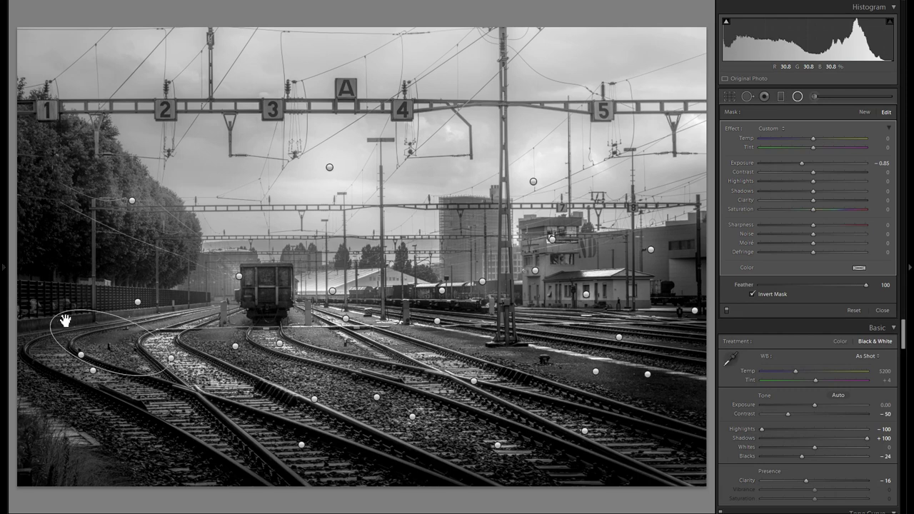
pyautogui.moveTo(69, 324); pyautogui.dragTo(124, 340)
# Duplicate the darkening radial filter onto the rails just right of the wagon and set its Exposure to -1.25 and Contrast to 53.
pyautogui.keyDown('ctrl'); pyautogui.keyDown('alt'); pyautogui.moveTo(123, 340); pyautogui.dragTo(312, 318); pyautogui.keyUp('alt'); pyautogui.keyUp('ctrl')
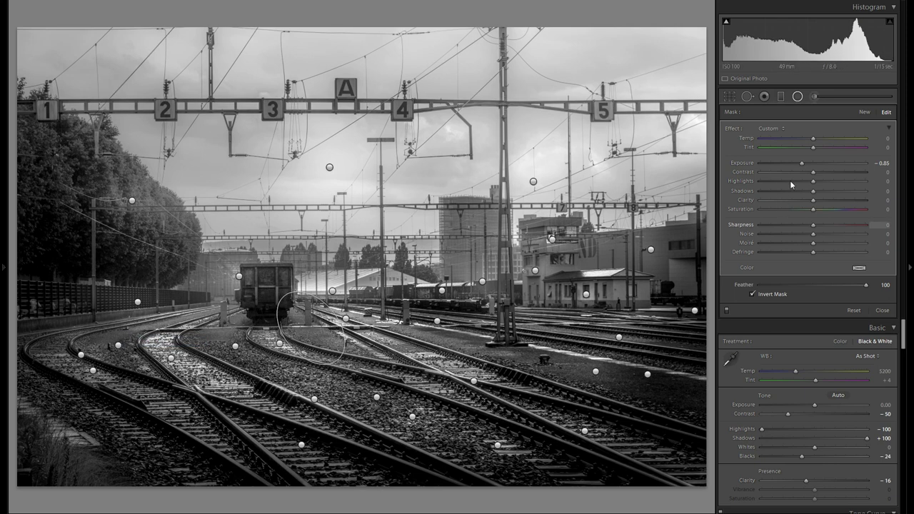
pyautogui.moveTo(803, 163); pyautogui.dragTo(796, 163)
pyautogui.click(841, 173)
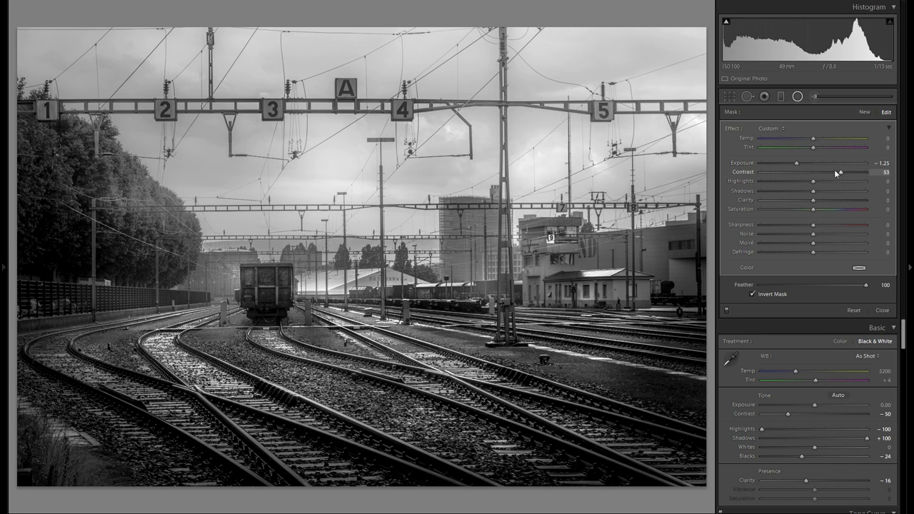
# Duplicate that radial filter to the left of the central mast's base, reset the copy's Contrast to 0, and set its Exposure to -1.03.
pyautogui.rightClick(311, 327)
pyautogui.press('Escape')
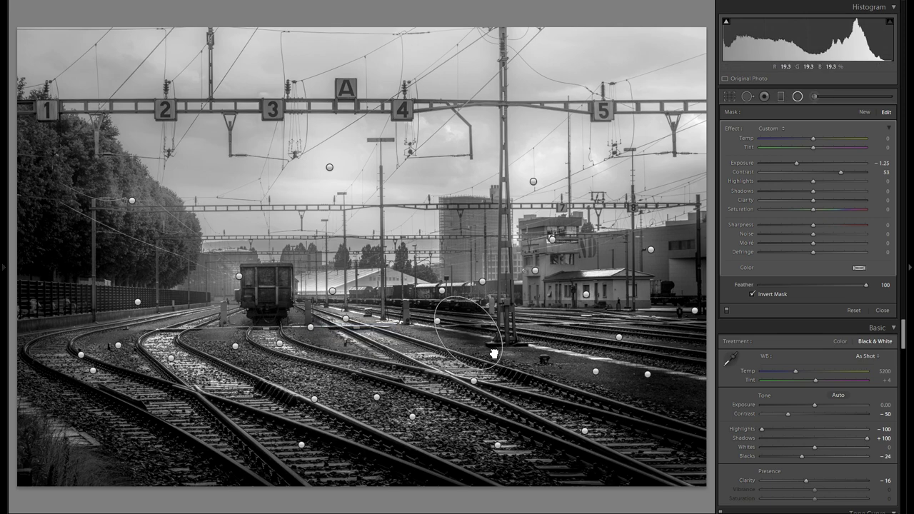
pyautogui.doubleClick(756, 172)
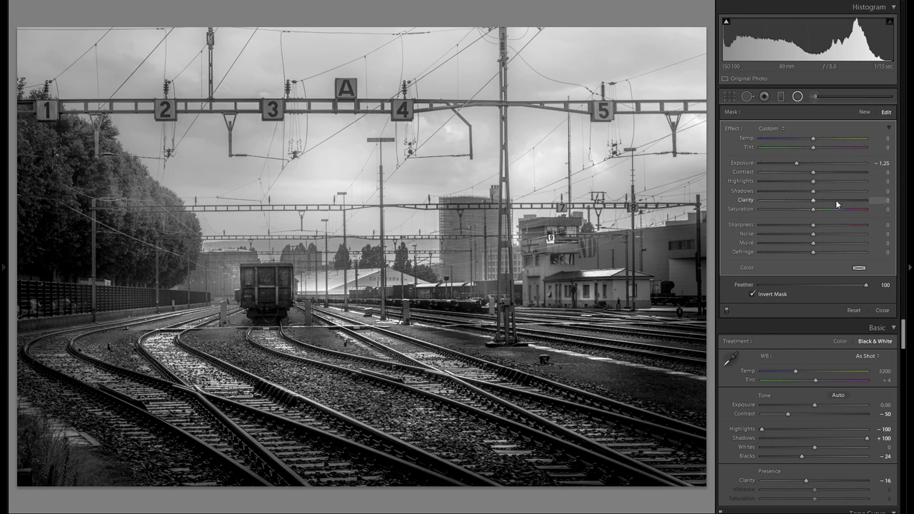
pyautogui.moveTo(797, 163); pyautogui.dragTo(800, 163)
# Duplicate the mast-base radial filter onto the tracks right of the mast and onto the distant high-rise building.
pyautogui.rightClick(479, 343)
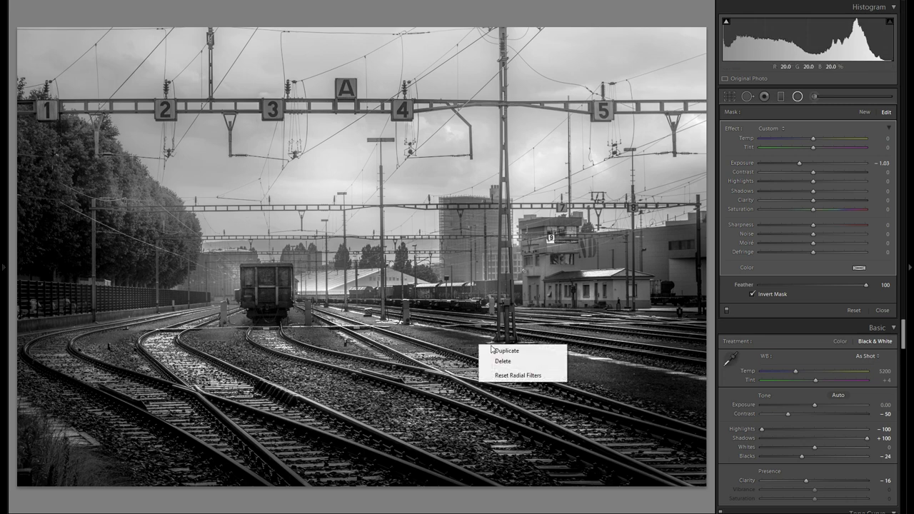
pyautogui.click(494, 348)
pyautogui.moveTo(479, 344); pyautogui.dragTo(566, 315)
pyautogui.rightClick(565, 313)
pyautogui.click(570, 320)
pyautogui.moveTo(563, 321); pyautogui.dragTo(485, 229)
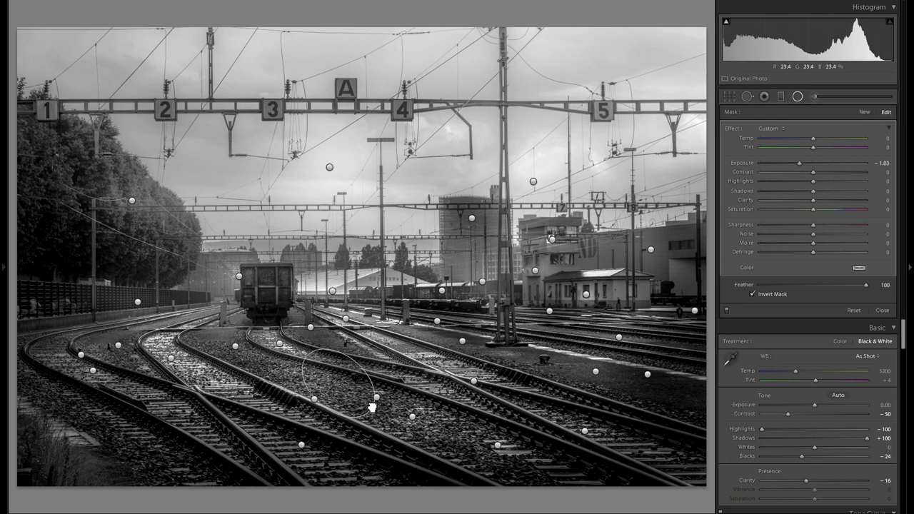
# Duplicate the darkening radial filter onto the foreground rails, the rightmost tracks and the right-edge building, setting the last copy's Exposure to -0.60.
pyautogui.moveTo(528, 470); pyautogui.dragTo(709, 257)
pyautogui.rightClick(549, 488)
pyautogui.click(548, 488)
pyautogui.rightClick(702, 350)
pyautogui.click(712, 355)
pyautogui.moveTo(801, 163); pyautogui.dragTo(807, 163)
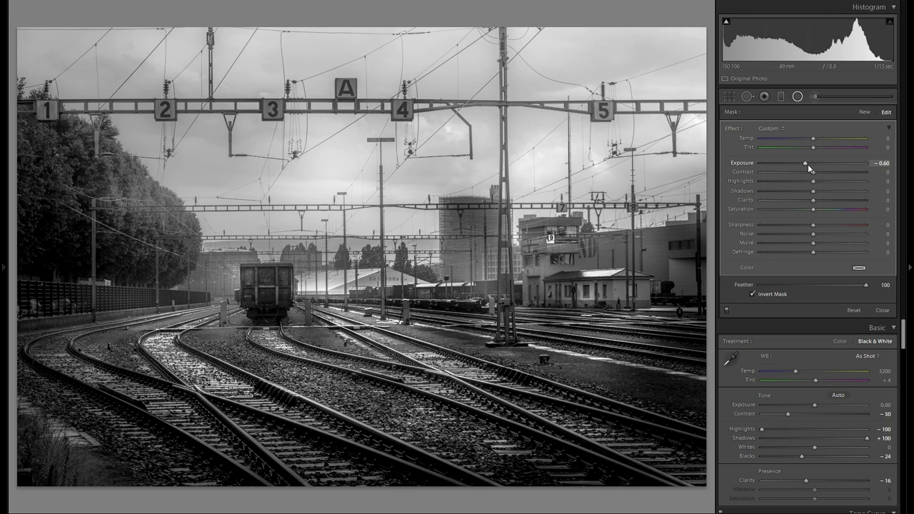
# Select the flat radial filter on the distant white shed and set its Exposure to 0.60.
pyautogui.moveTo(333, 295)
pyautogui.click(334, 295)
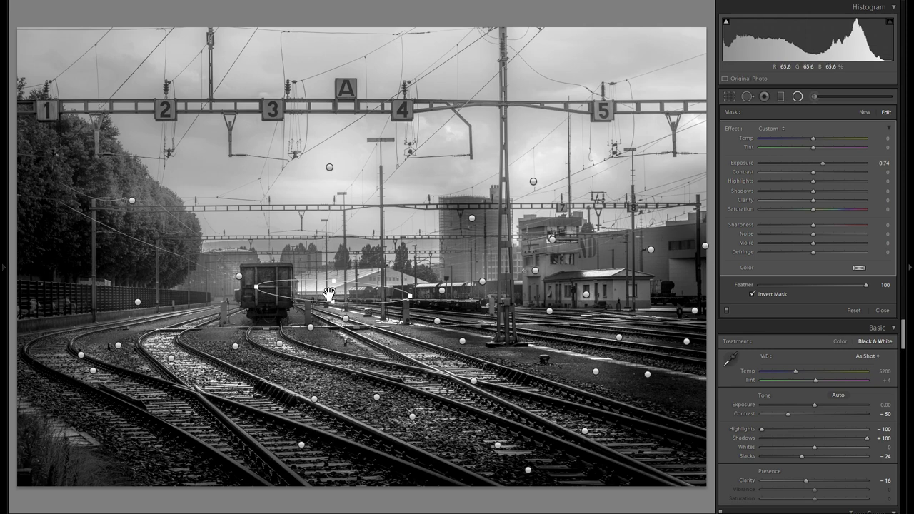
pyautogui.moveTo(825, 163); pyautogui.dragTo(823, 163)
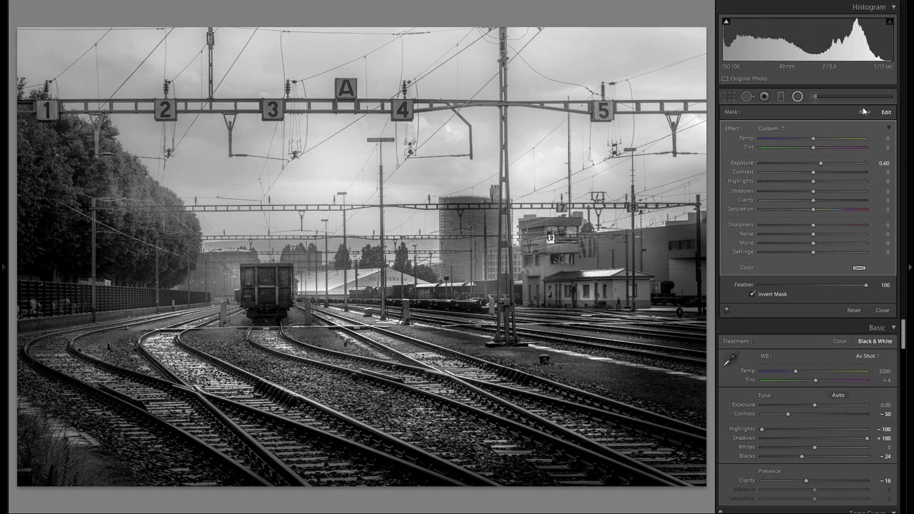
# Select the radial filter on the dark ground right of the central mast and set its Exposure to -0.20.
pyautogui.click(815, 98)
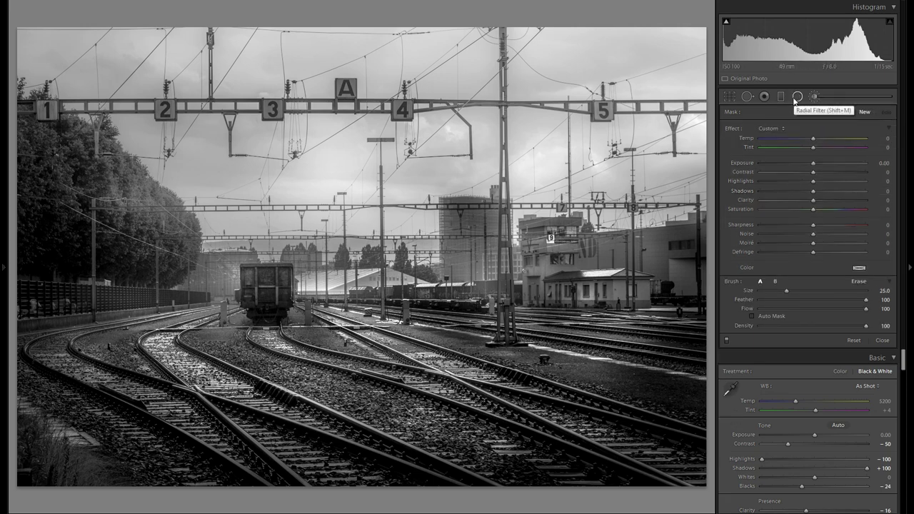
pyautogui.click(797, 98)
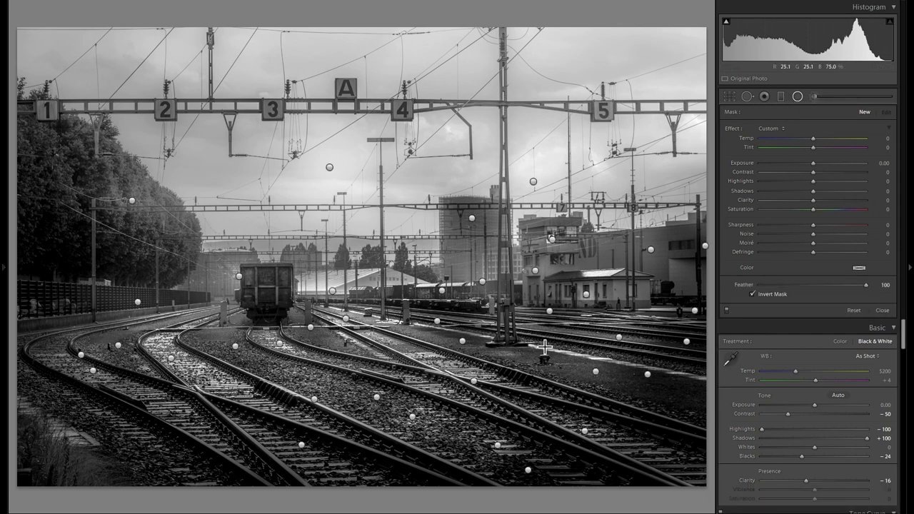
pyautogui.moveTo(648, 374); pyautogui.dragTo(671, 399)
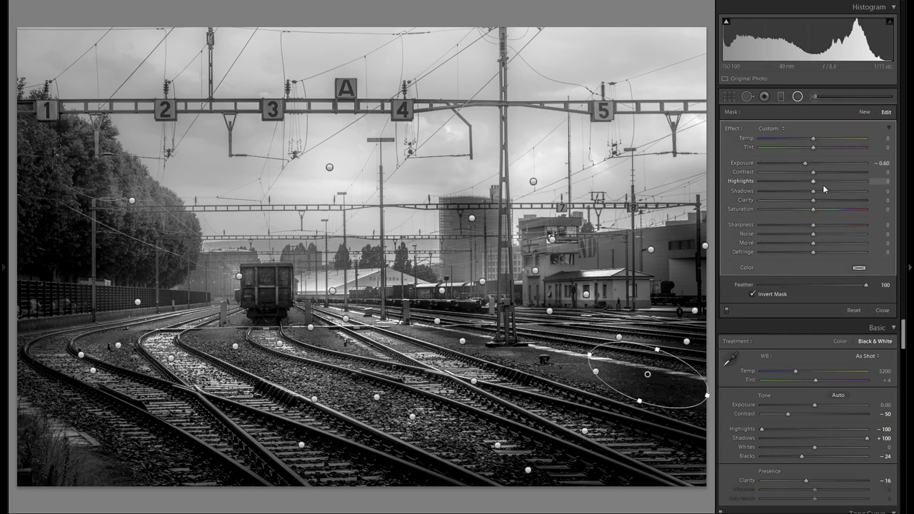
pyautogui.moveTo(810, 164); pyautogui.dragTo(813, 164)
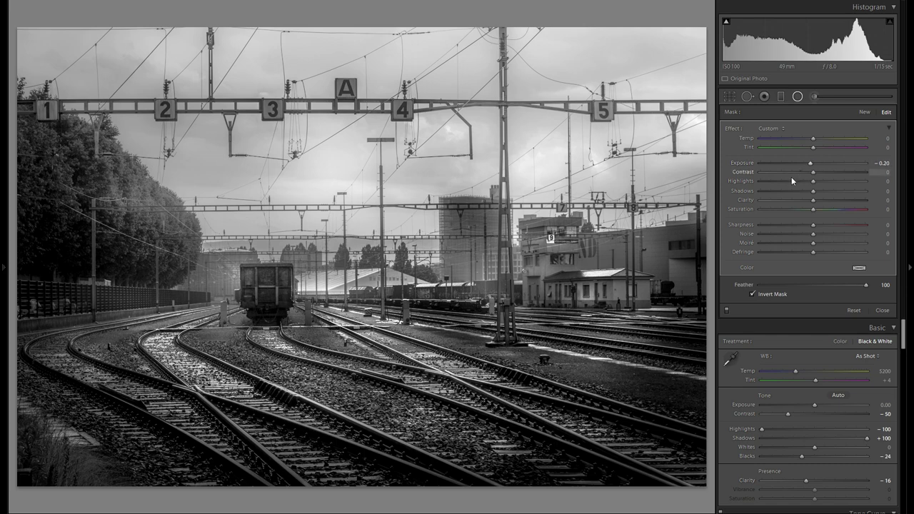
# Draw a radial filter over the leftmost curved rails, stretch and tilt it along them, and set Exposure to 0.52 and Clarity to 40.
pyautogui.click(865, 113)
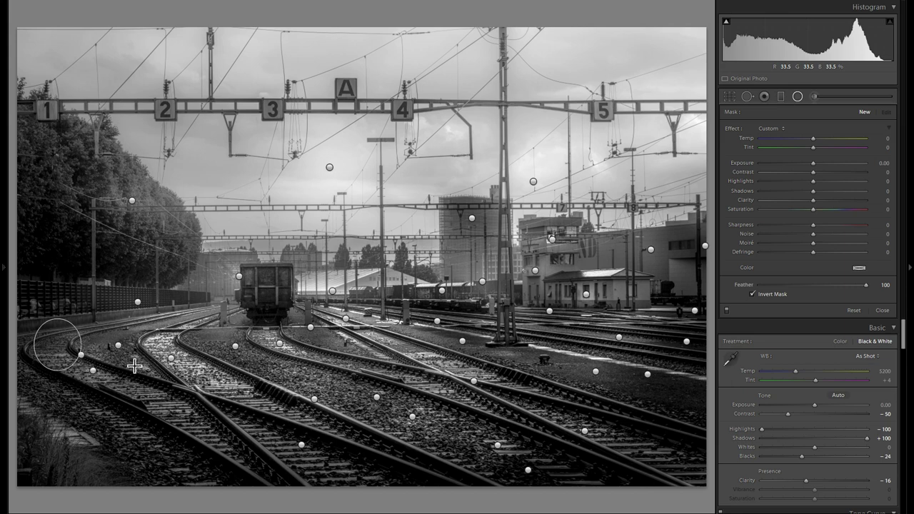
pyautogui.moveTo(814, 164); pyautogui.dragTo(821, 164)
pyautogui.moveTo(77, 361); pyautogui.dragTo(83, 368)
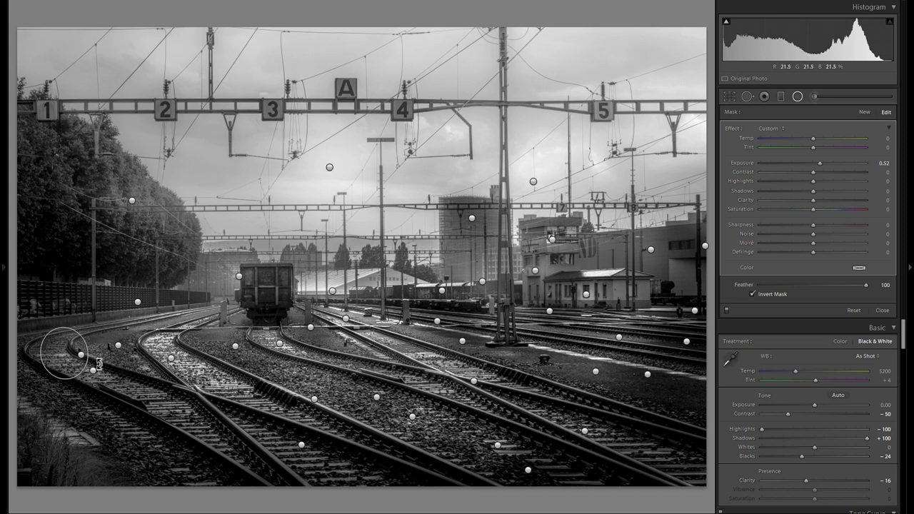
pyautogui.moveTo(80, 382)
pyautogui.mouseDown()
pyautogui.moveTo(112, 406)
pyautogui.moveTo(104, 392)
pyautogui.moveTo(114, 376)
pyautogui.moveTo(86, 375)
pyautogui.mouseUp()
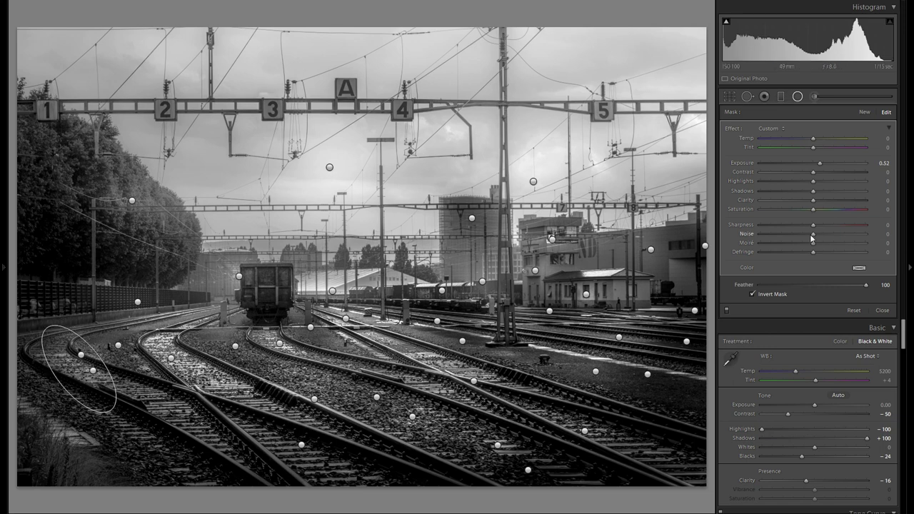
pyautogui.click(834, 200)
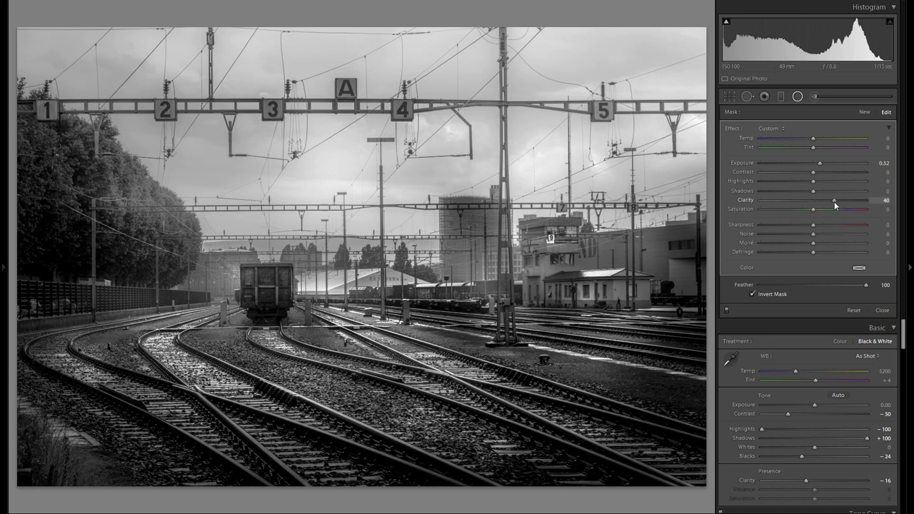
# Draw a new radial filter over the trees and set its Clarity to 66 and Exposure to 0.45.
pyautogui.moveTo(114, 185); pyautogui.dragTo(185, 228)
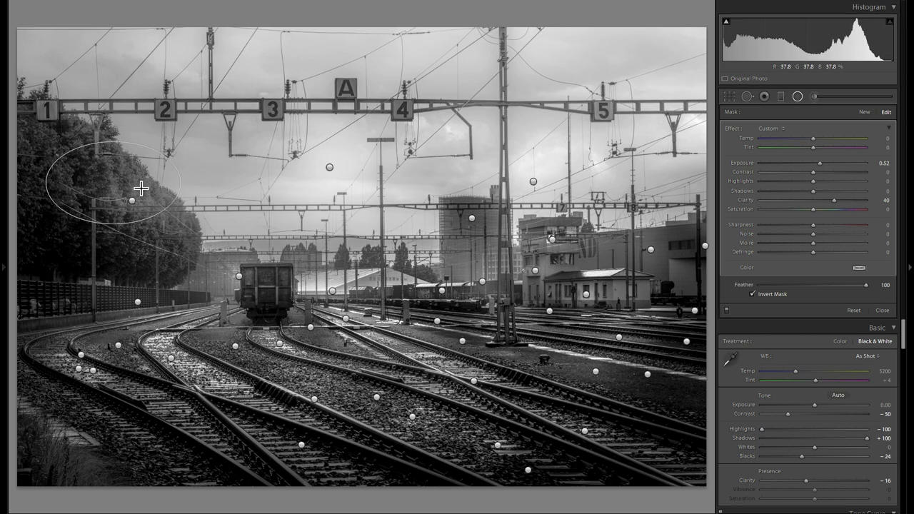
pyautogui.moveTo(142, 190); pyautogui.dragTo(163, 214)
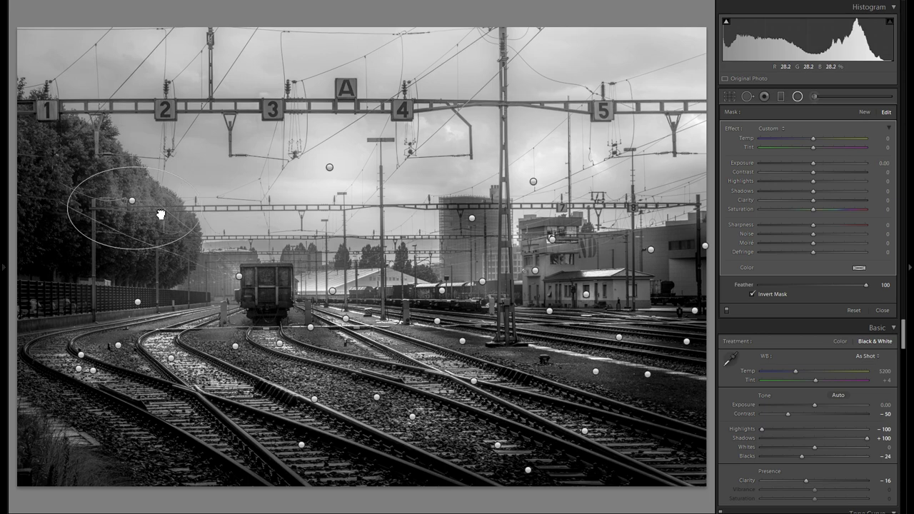
pyautogui.click(832, 201)
pyautogui.click(814, 163)
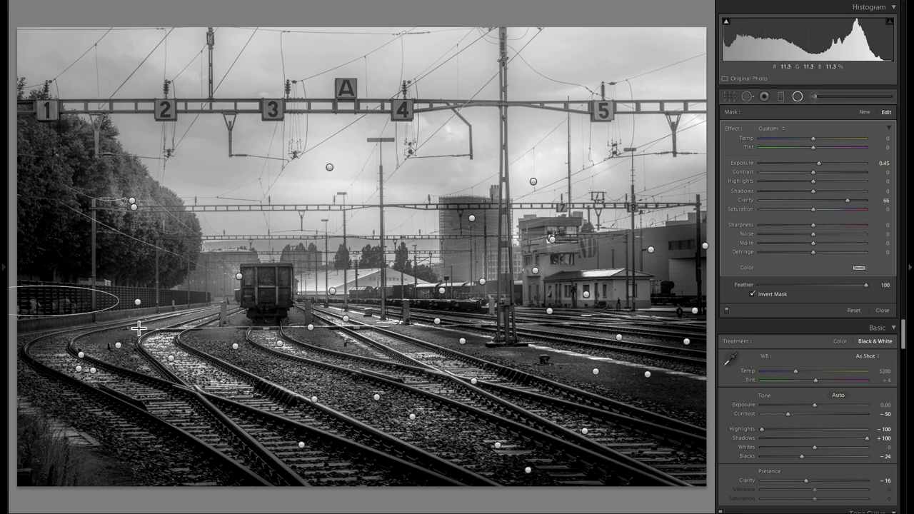
# Draw a radial filter over the fence at the photo's left edge, set its Exposure to -0.49, and switch off all radial filters for comparison.
pyautogui.moveTo(130, 336); pyautogui.dragTo(125, 333)
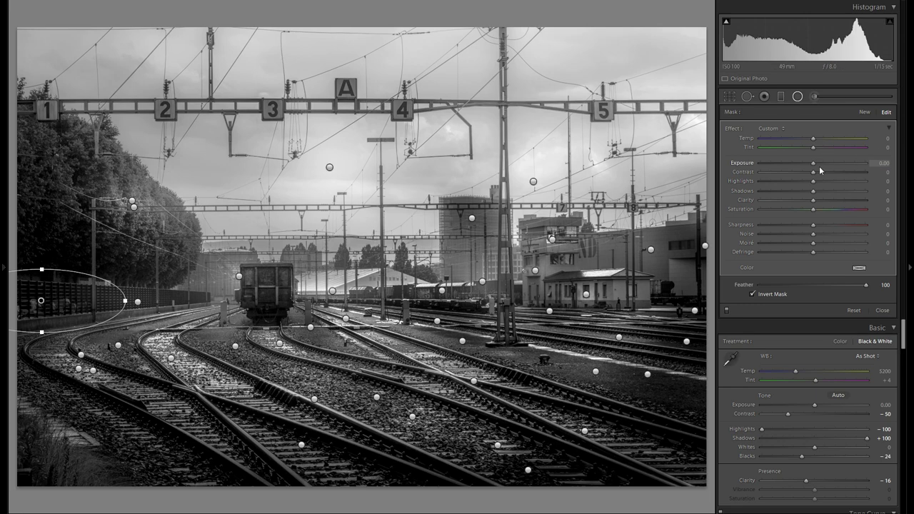
pyautogui.moveTo(817, 166); pyautogui.dragTo(811, 164)
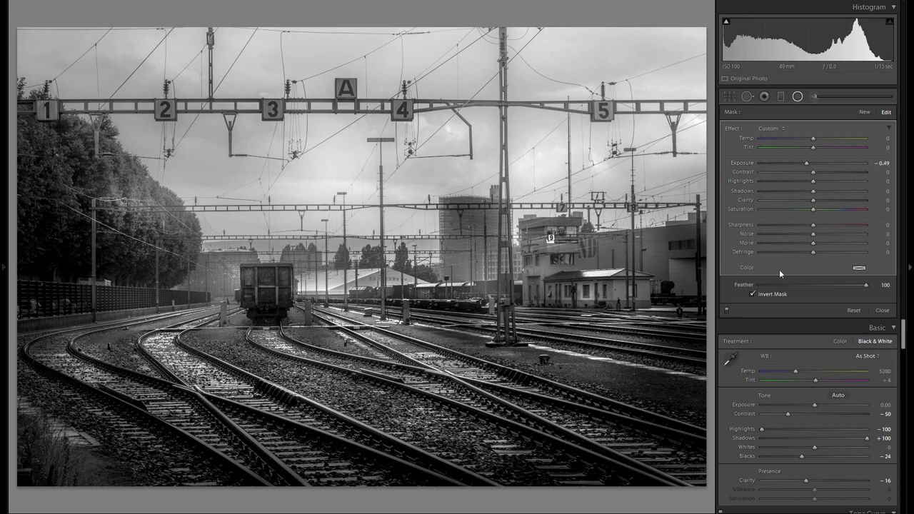
pyautogui.click(727, 312)
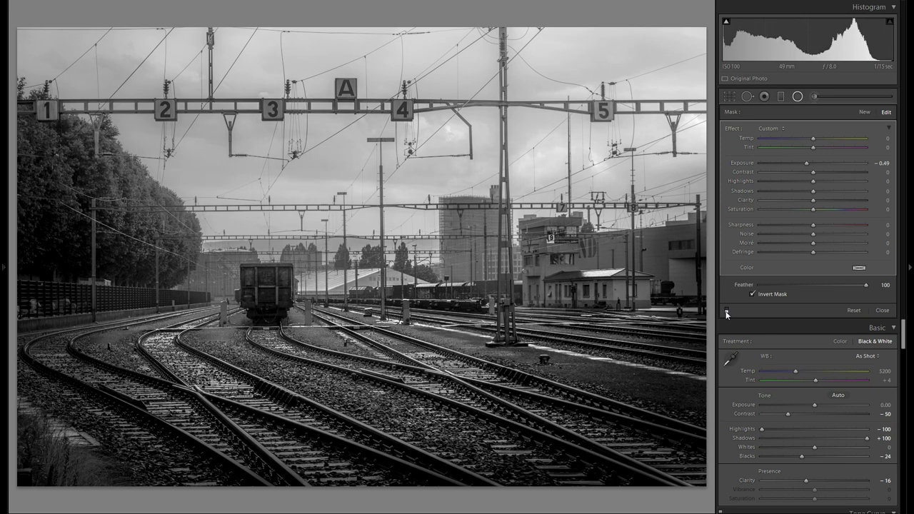
# Switch all radial filters back on and close the radial filter tool.
pyautogui.click(727, 312)
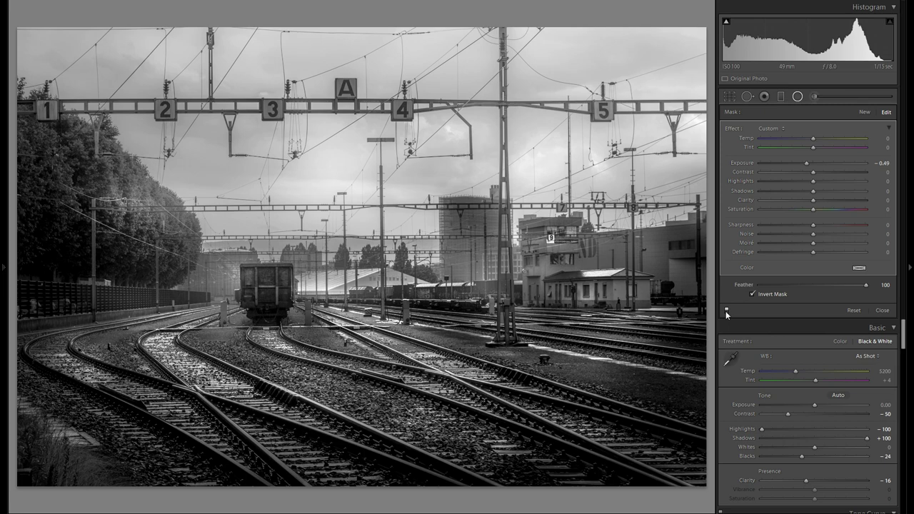
pyautogui.click(799, 96)
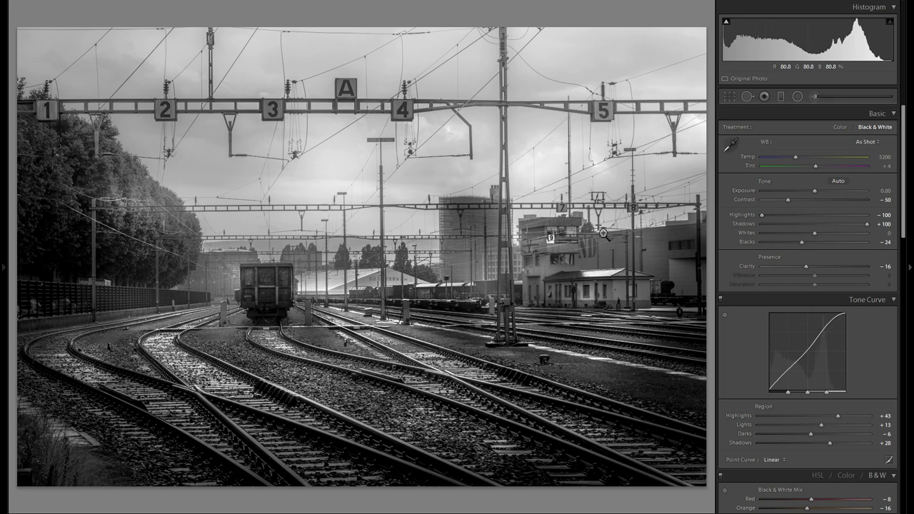
# Try a global Clarity of +20 and Contrast of +16, and undo both changes.
pyautogui.click(826, 267)
pyautogui.click(823, 200)
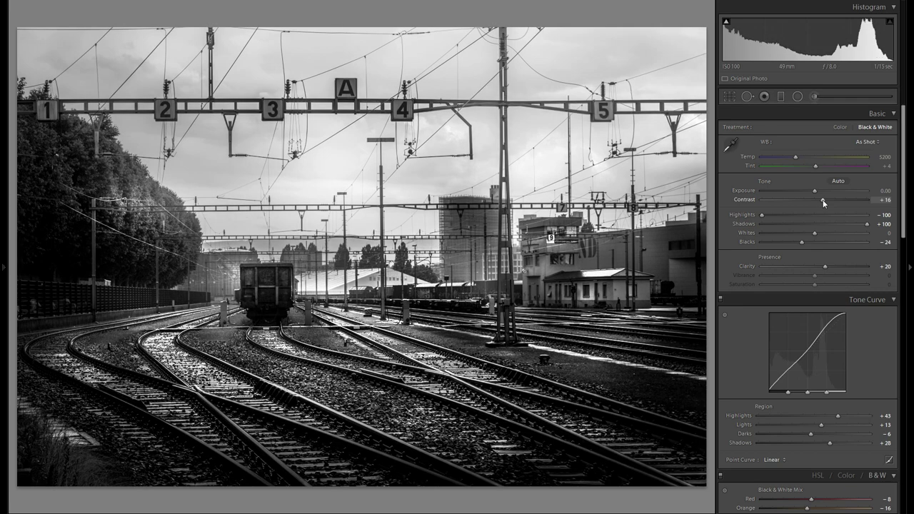
pyautogui.hotkey('ctrl', 'z')
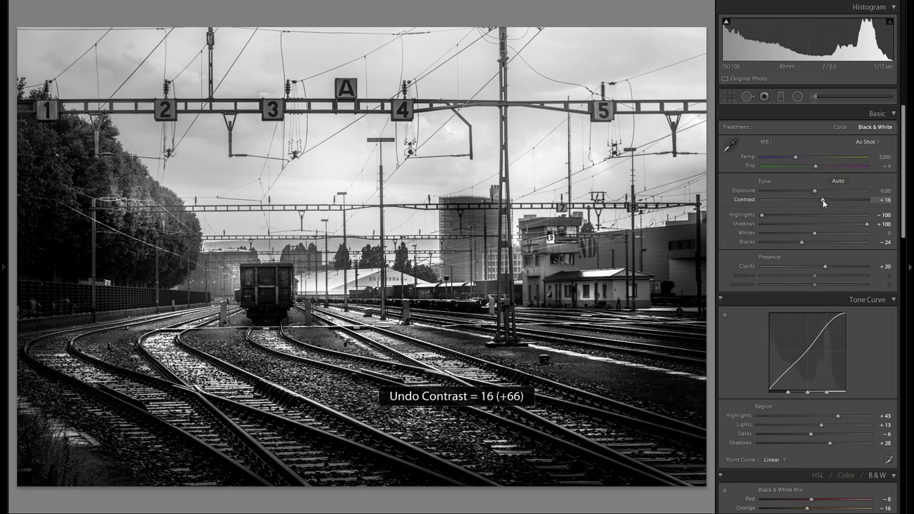
pyautogui.hotkey('ctrl', 'z')
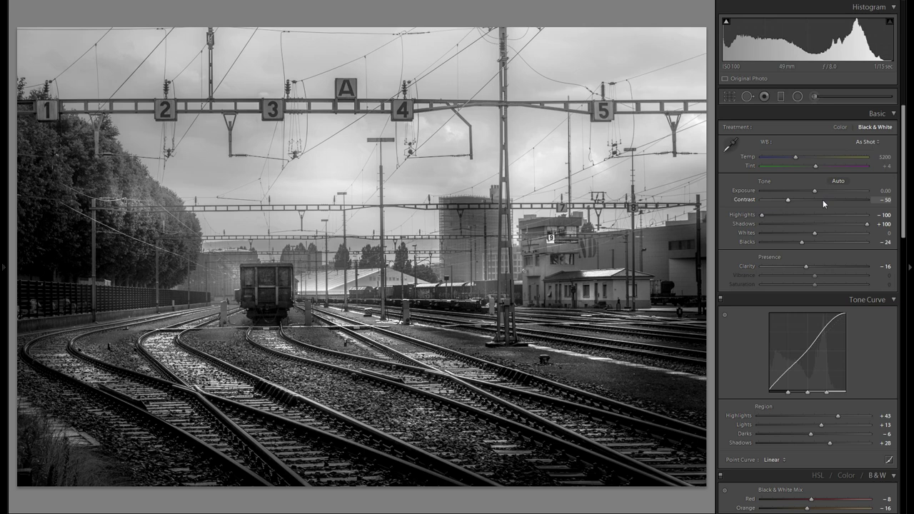
# Draw a new graduated filter across the photo and delete it.
pyautogui.click(782, 97)
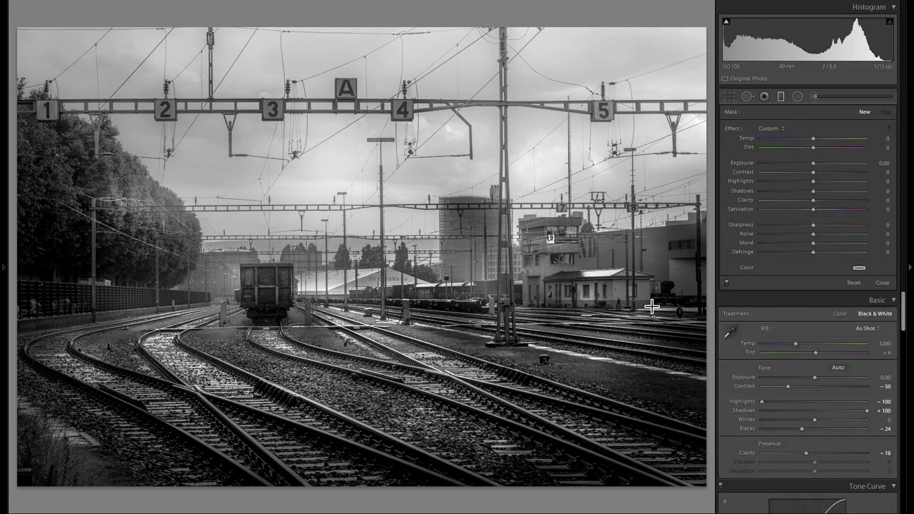
pyautogui.moveTo(393, 149); pyautogui.dragTo(376, 138)
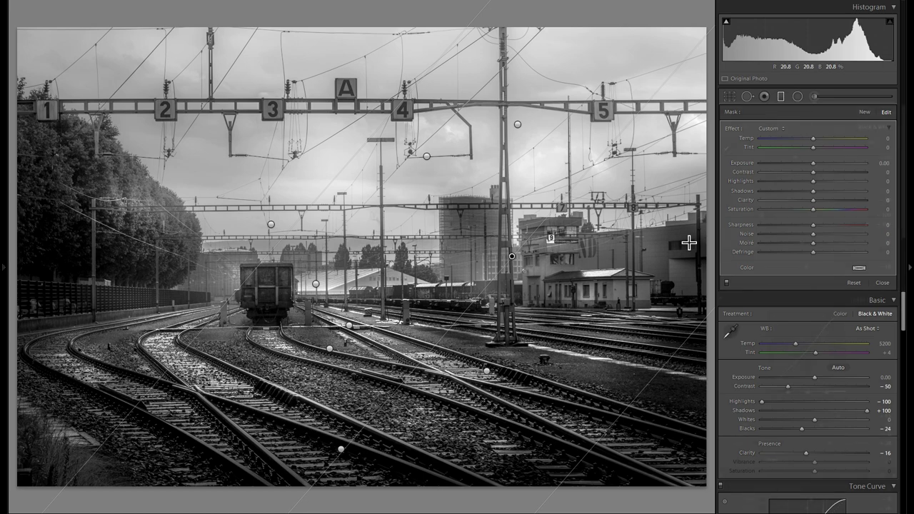
pyautogui.rightClick(512, 256)
pyautogui.click(529, 273)
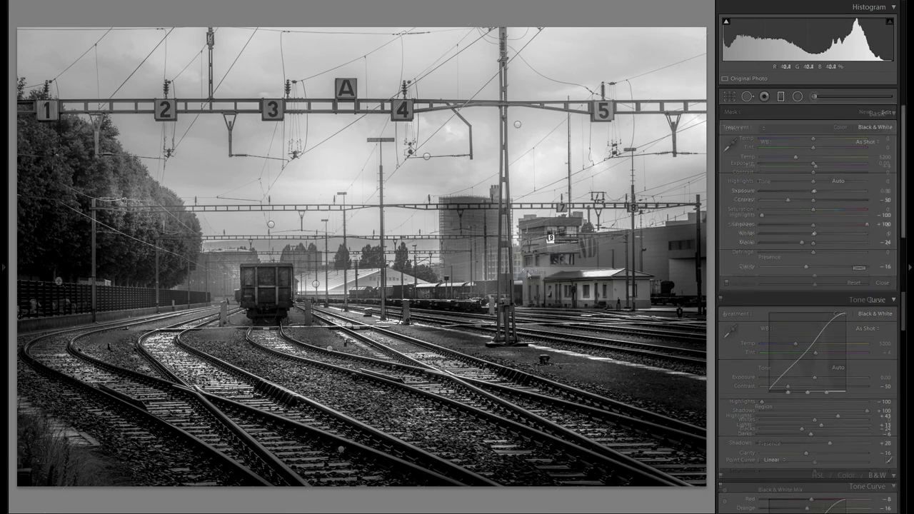
# Show the edit history and go back to its import state to view the original color photo.
pyautogui.click(6, 279)
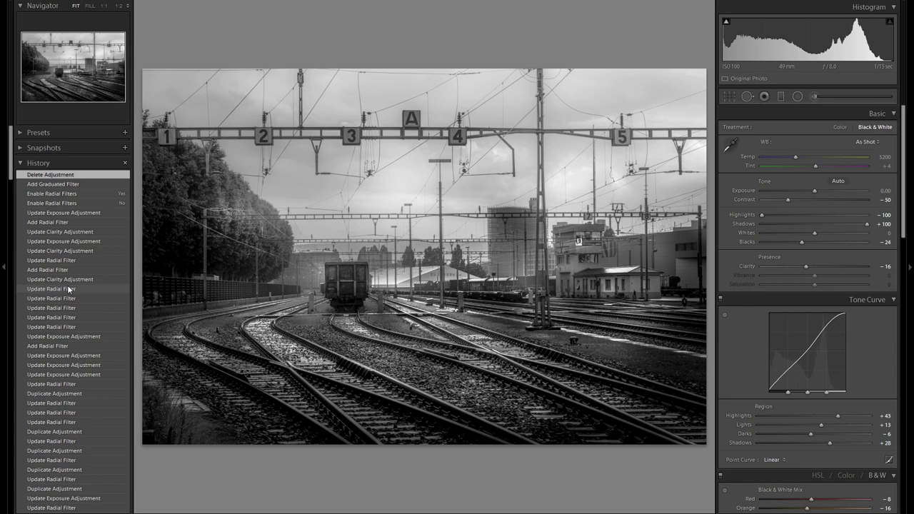
pyautogui.scroll(-10, 68, 307)
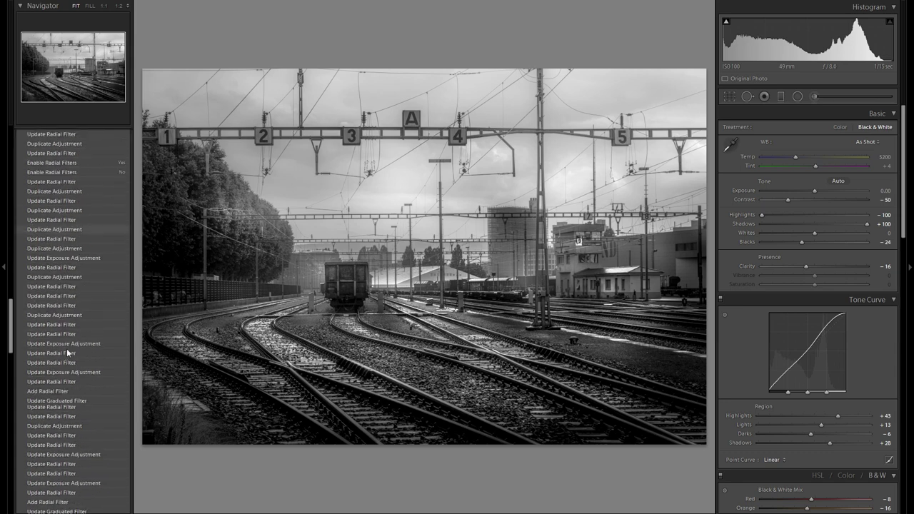
pyautogui.scroll(-10, 68, 355)
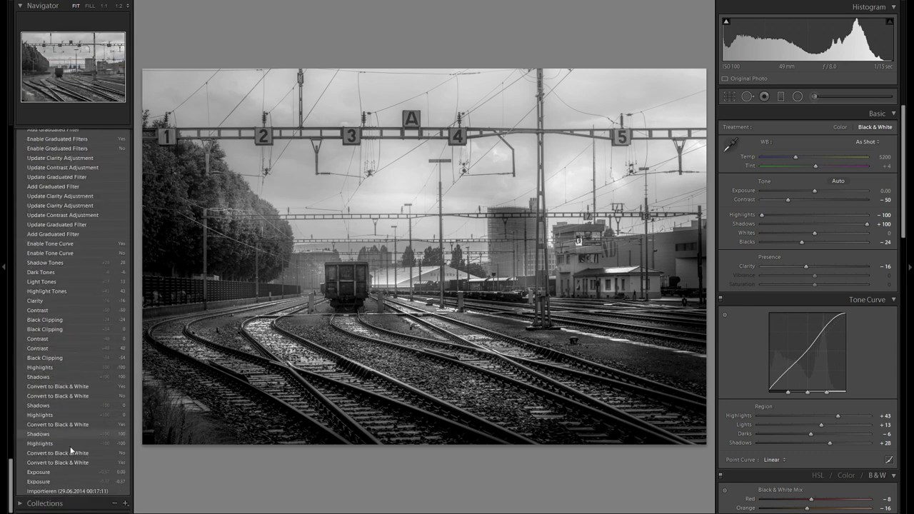
pyautogui.click(69, 491)
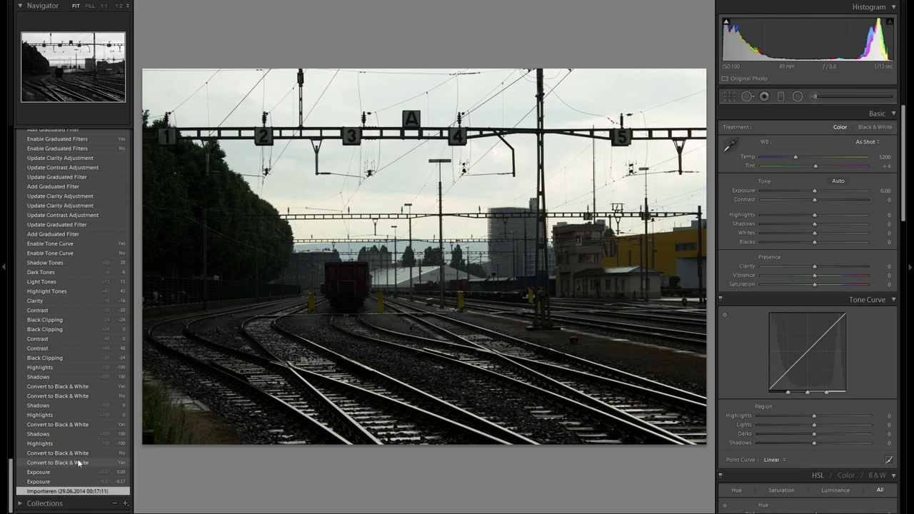
# View the first Convert to Black & White state in the history and return to the latest state, Delete Adjustment.
pyautogui.click(79, 463)
pyautogui.scroll(5, 82, 443)
pyautogui.scroll(10, 88, 431)
pyautogui.click(70, 177)
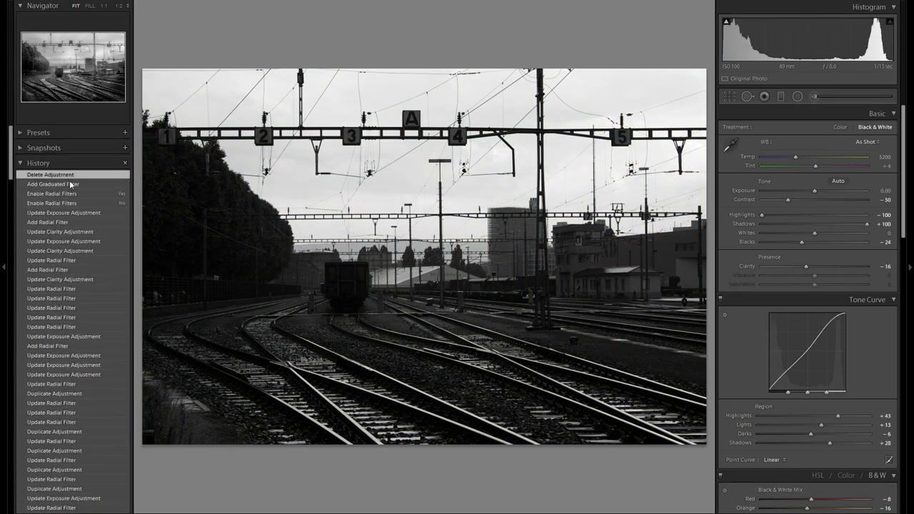